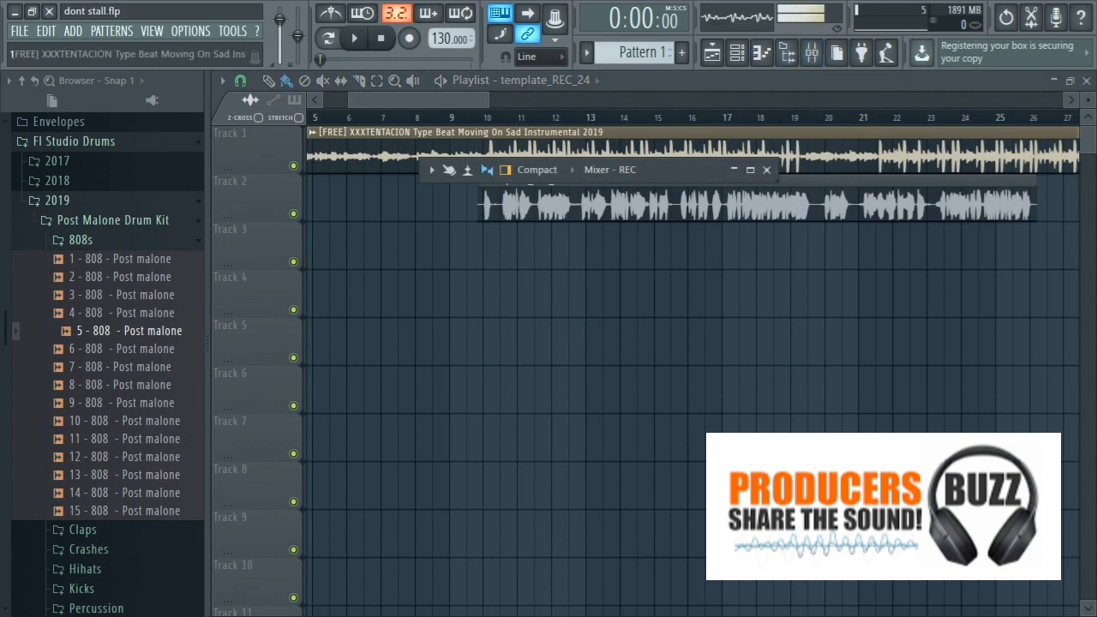
scroll(452, 218, up, 5)
scroll(451, 218, down, 7)
scroll(452, 218, up, 2)
scroll(451, 218, down, 3)
scroll(452, 218, up, 4)
scroll(451, 218, down, 1)
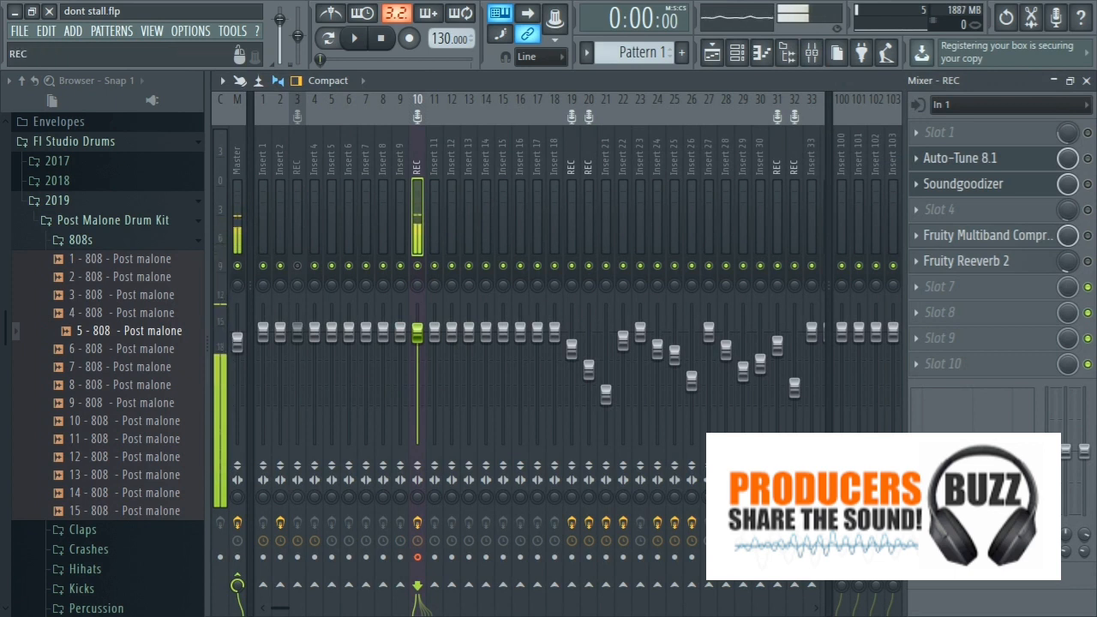
scroll(417, 217, down, 14)
scroll(417, 218, up, 14)
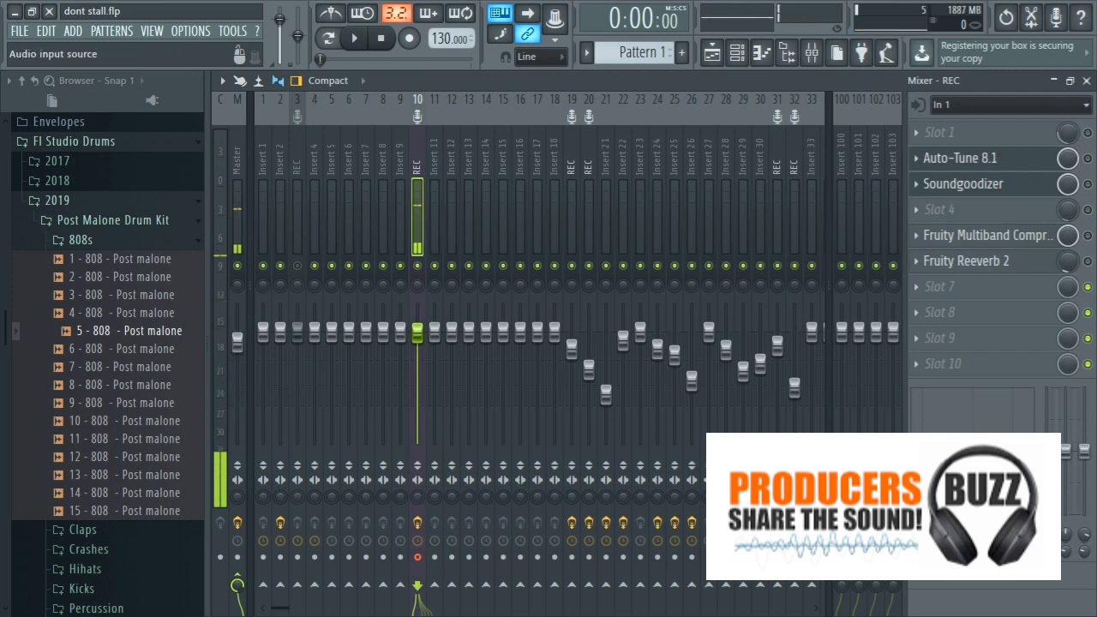
Set the audio input source of mixer track 10 (REC) to none, and assign it back to the mono input In 1.
click(1003, 105)
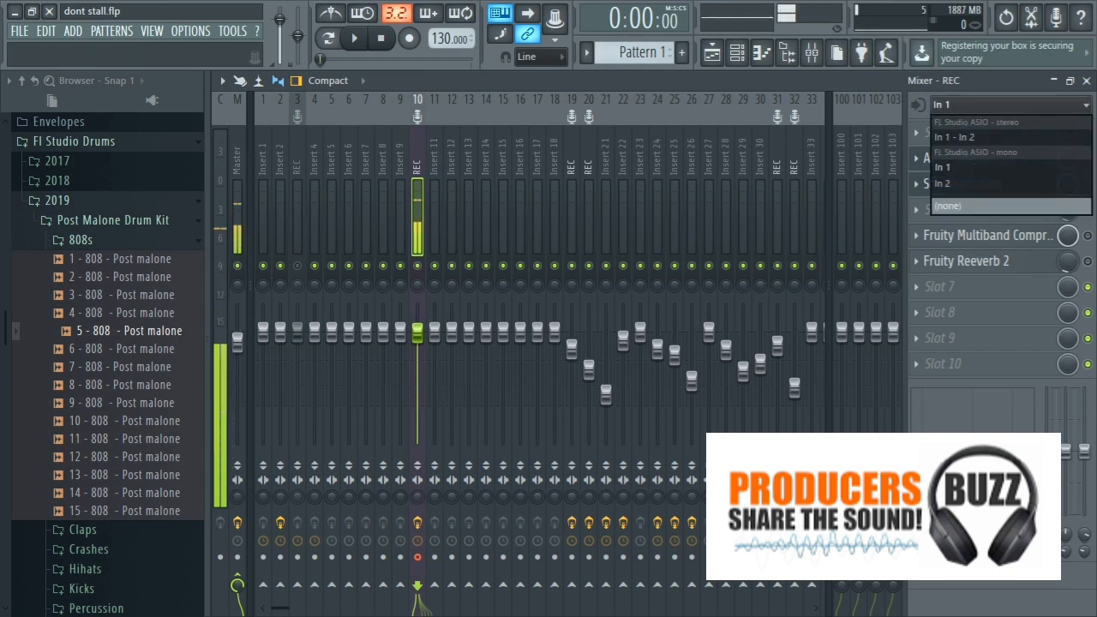
click(985, 167)
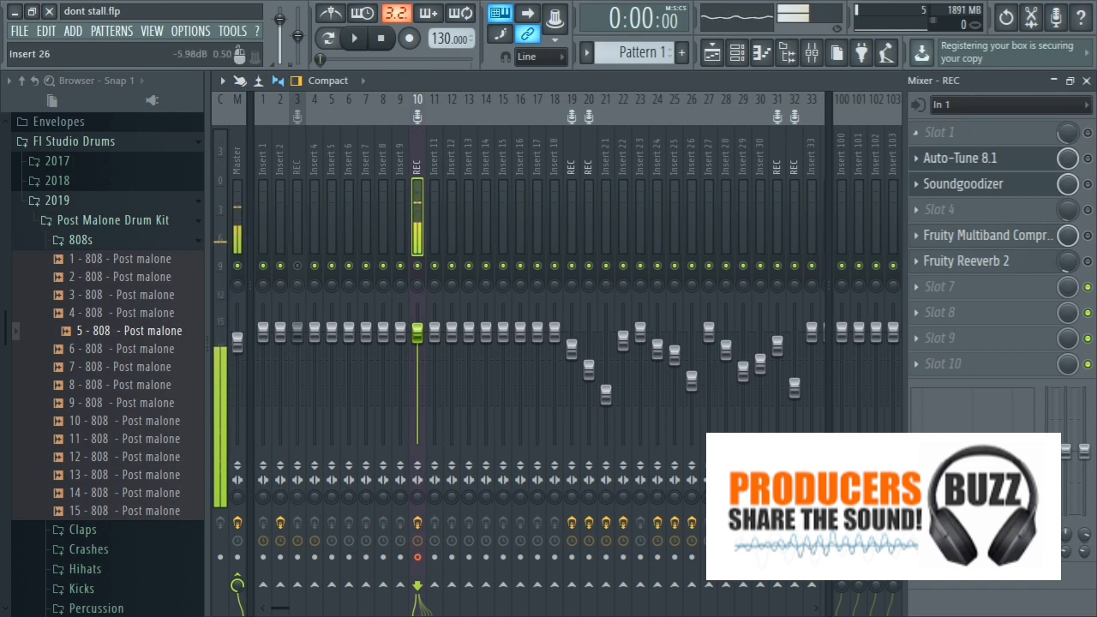
click(994, 104)
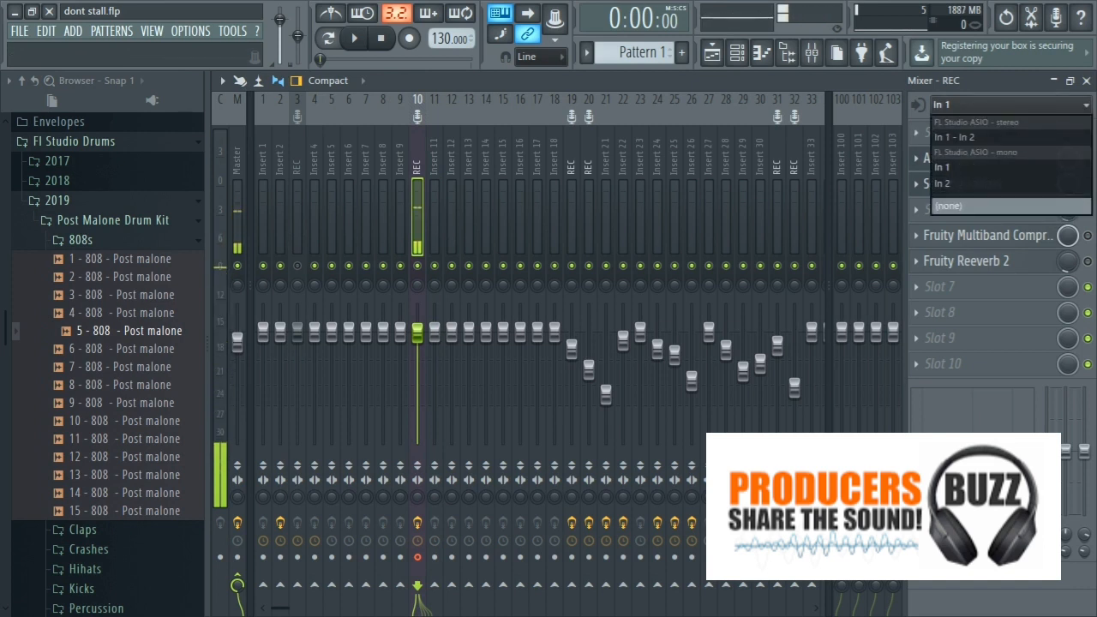
click(985, 206)
click(994, 105)
click(985, 167)
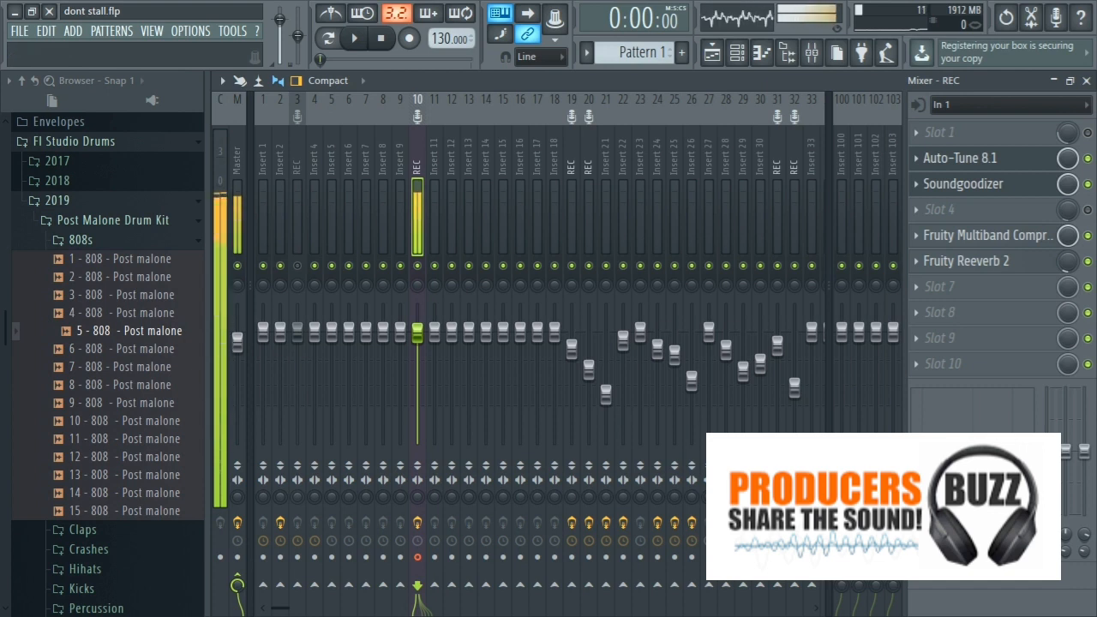
Examine the effects on mixer tracks 20 and 10 (both named REC), and put the mixer away to return to the playlist.
click(589, 214)
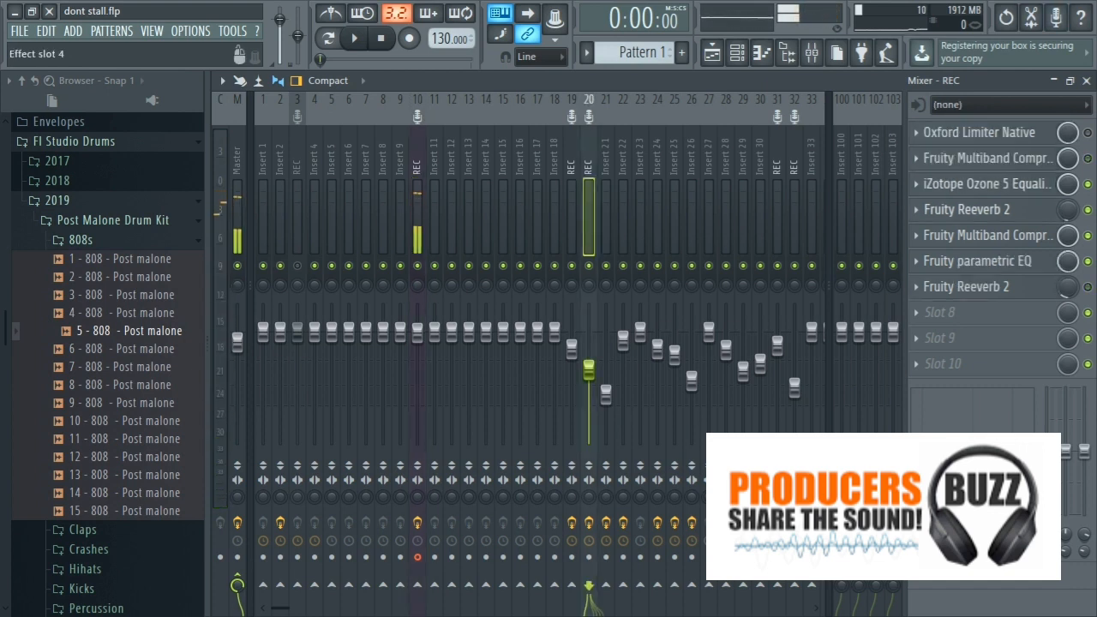
click(417, 214)
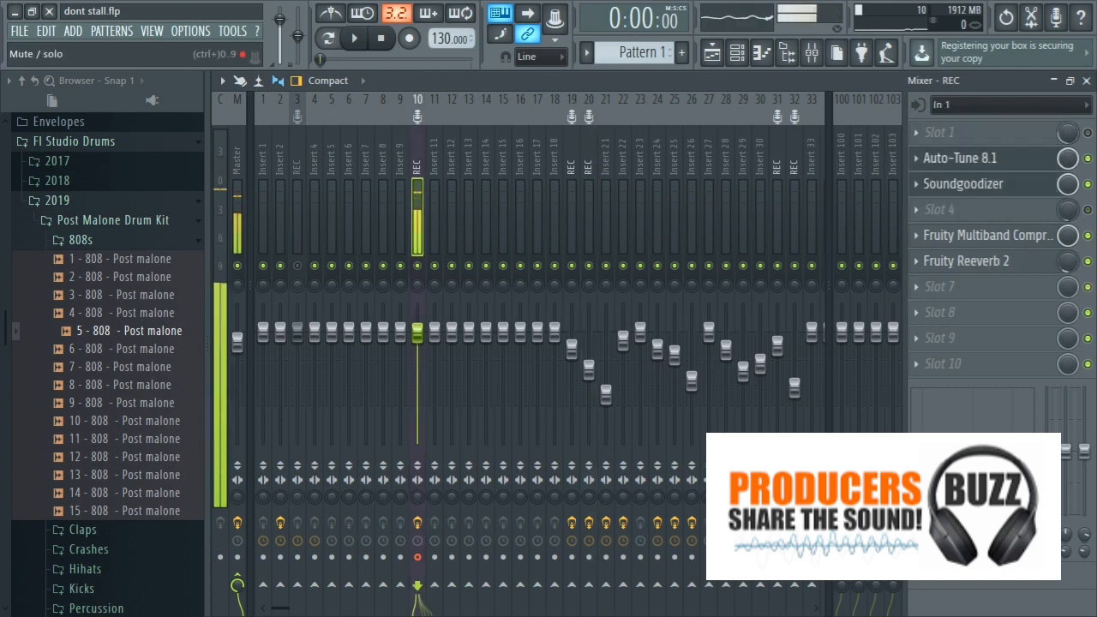
click(1054, 80)
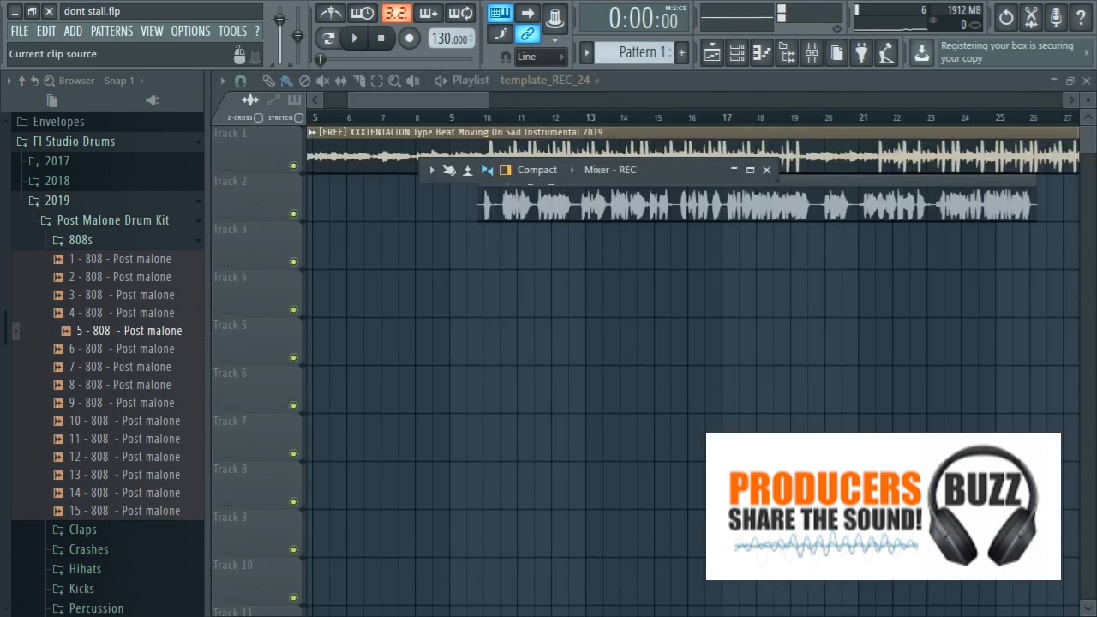
Play the song from bar 9 to hear the template_REC_24 vocal clip over the instrumental, and stop playback.
drag(489, 100, 509, 101)
click(432, 117)
key(space)
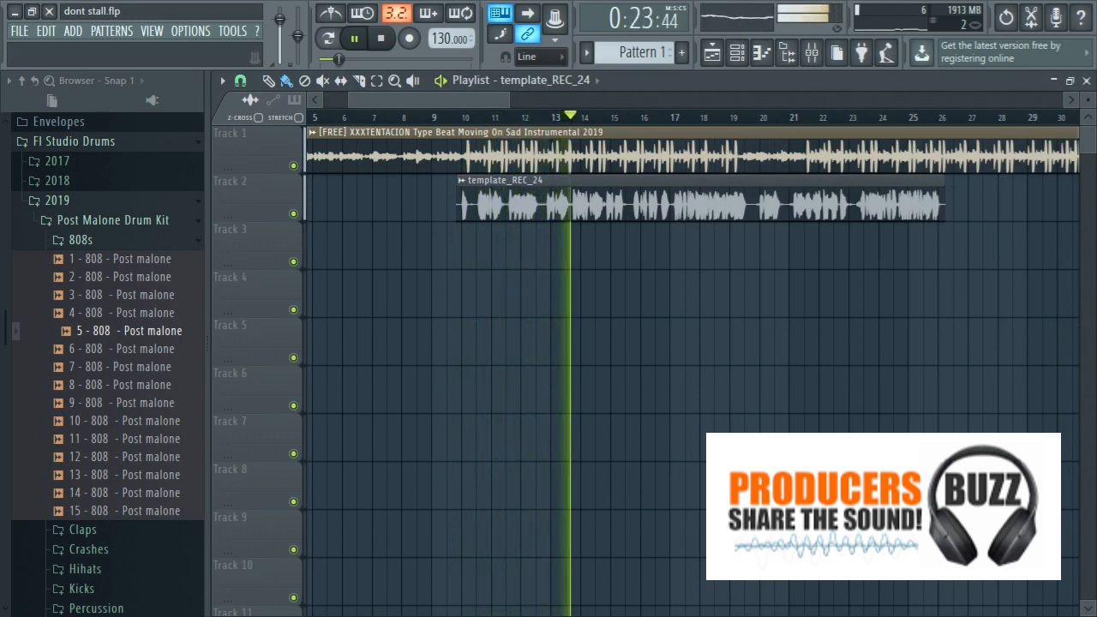
key(space)
Trim the start of the template_REC_24 clip to about bar 15 and play the song from bar 9.
drag(458, 204, 622, 204)
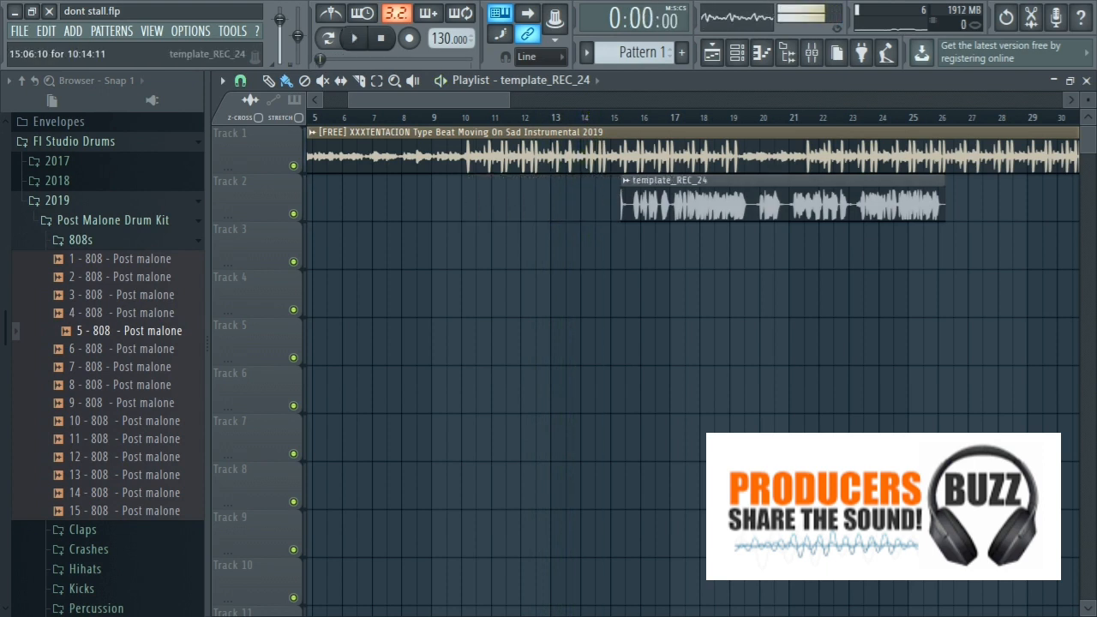
click(432, 117)
key(space)
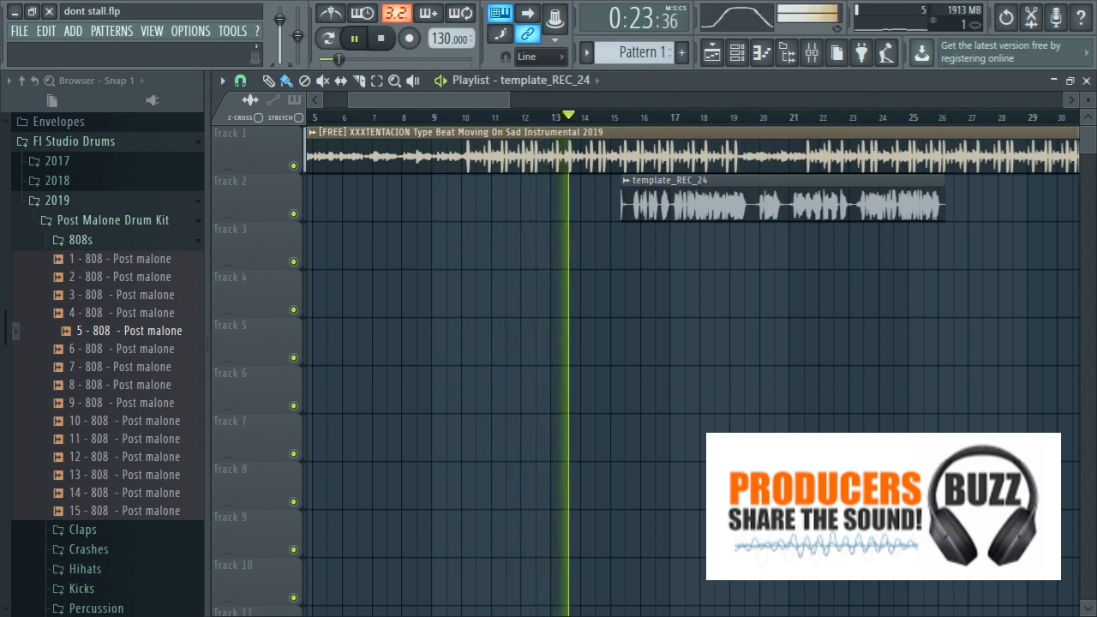
key(space)
Extend the start of the template_REC_24 clip back to about bar 10 and play the song to check it.
drag(622, 204, 472, 204)
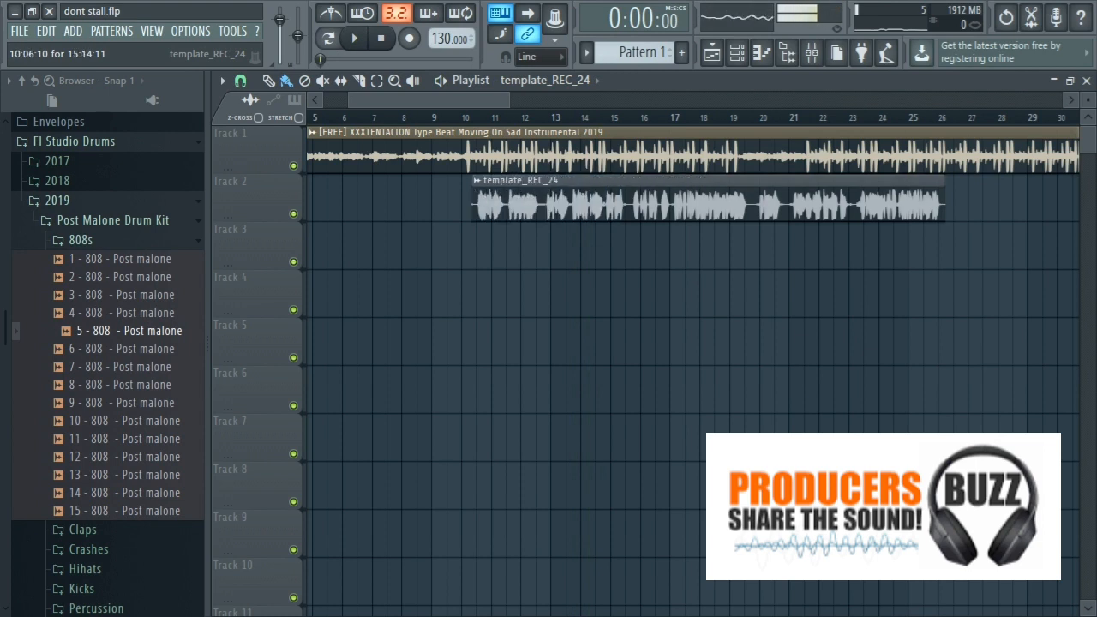
key(space)
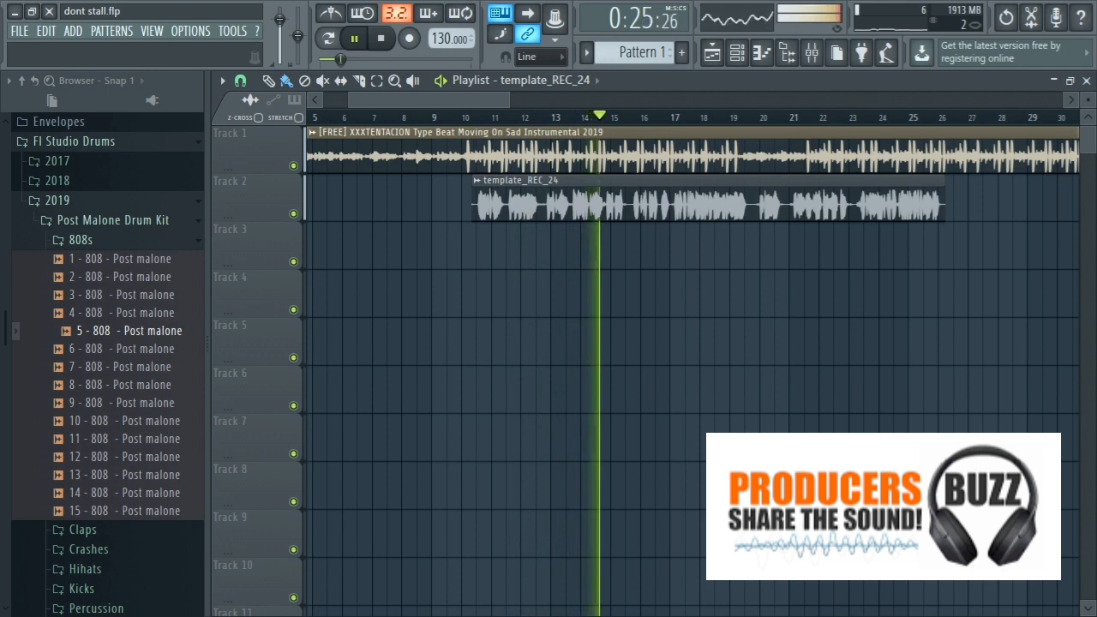
key(space)
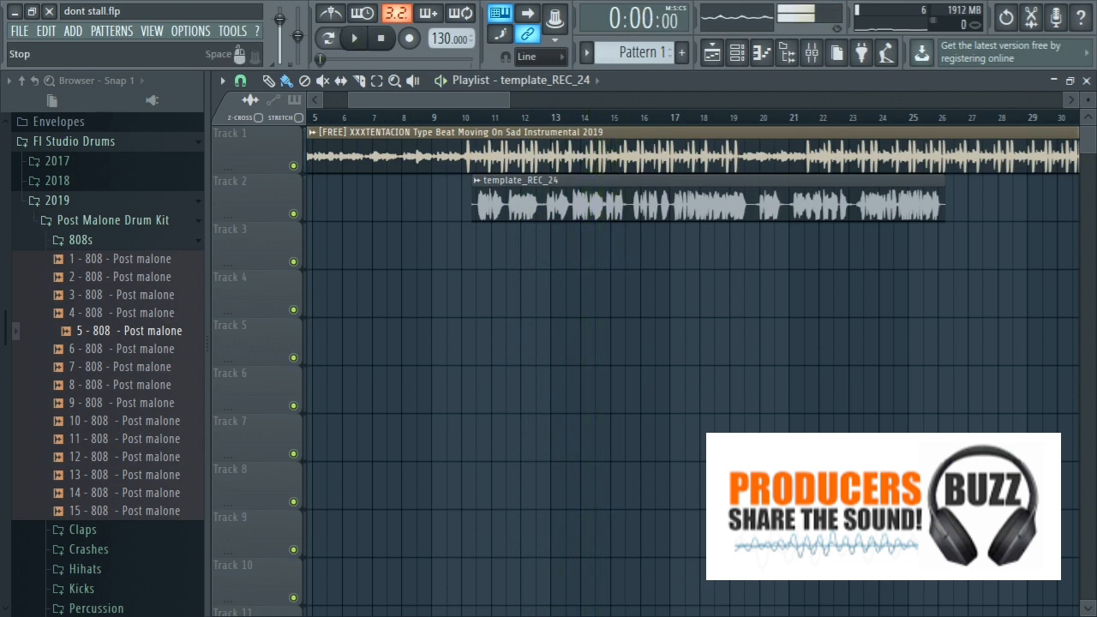
Record audio into the playlist as an audio clip, starting at the end of template_REC_24 and stopping around bar 33.
scroll(503, 257, up, 1)
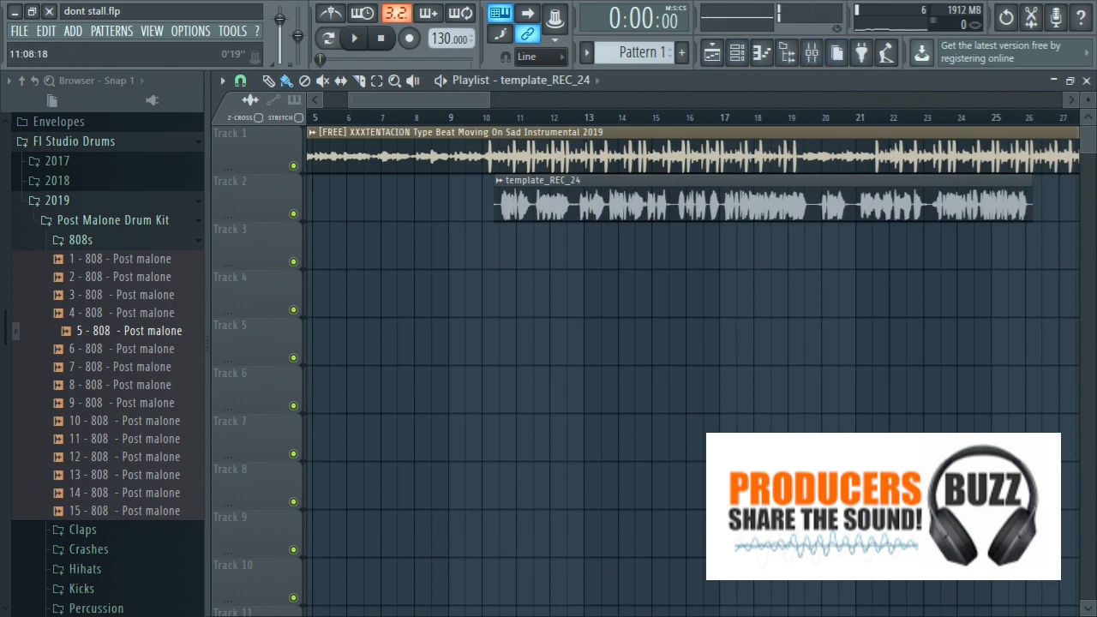
scroll(522, 257, down, 3)
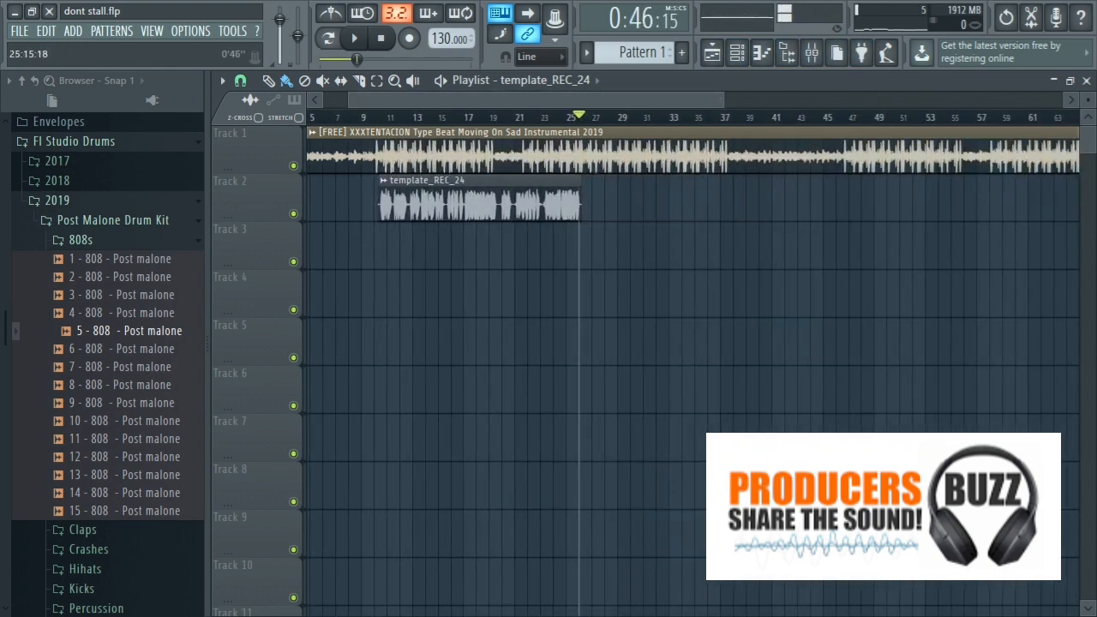
key(r)
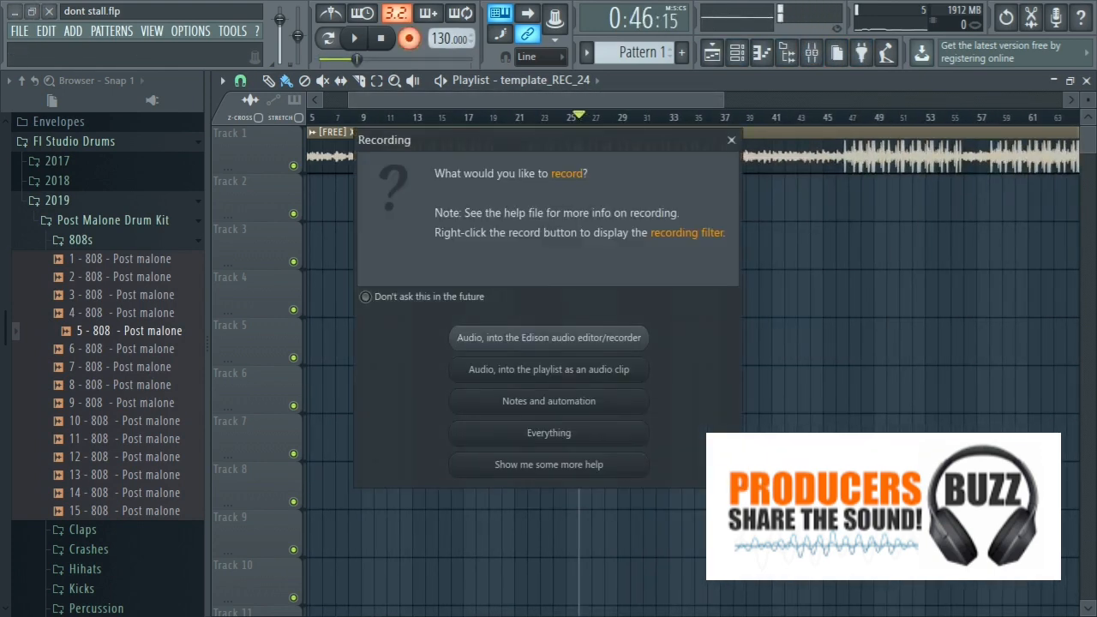
click(554, 370)
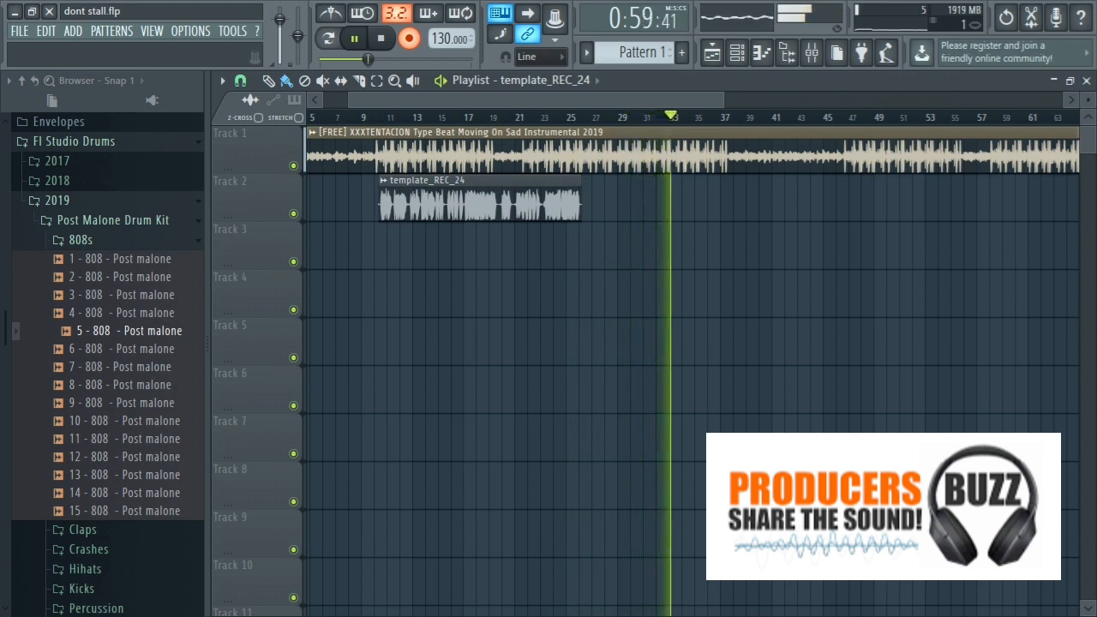
key(space)
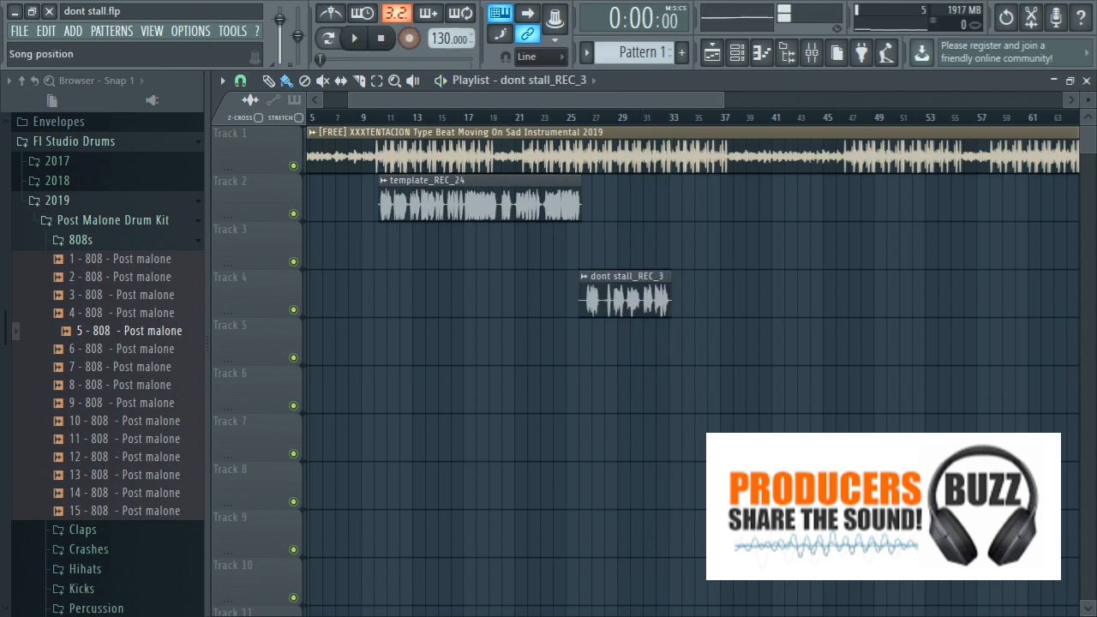
Play back the new dont stall_REC_3 vocal clip on Track 4 and stop playback.
key(space)
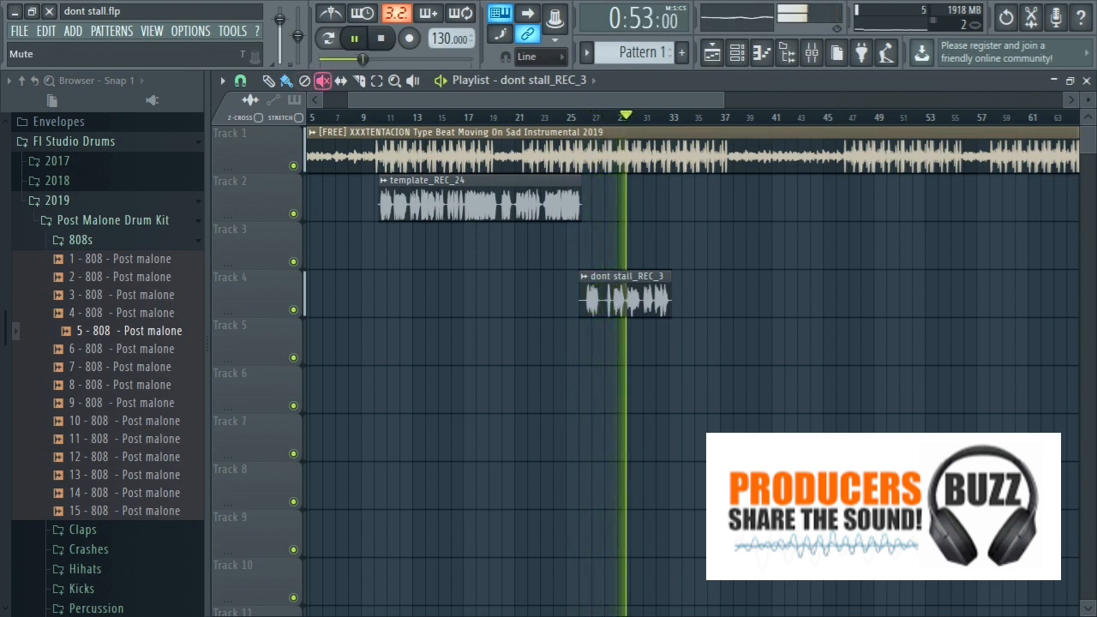
key(space)
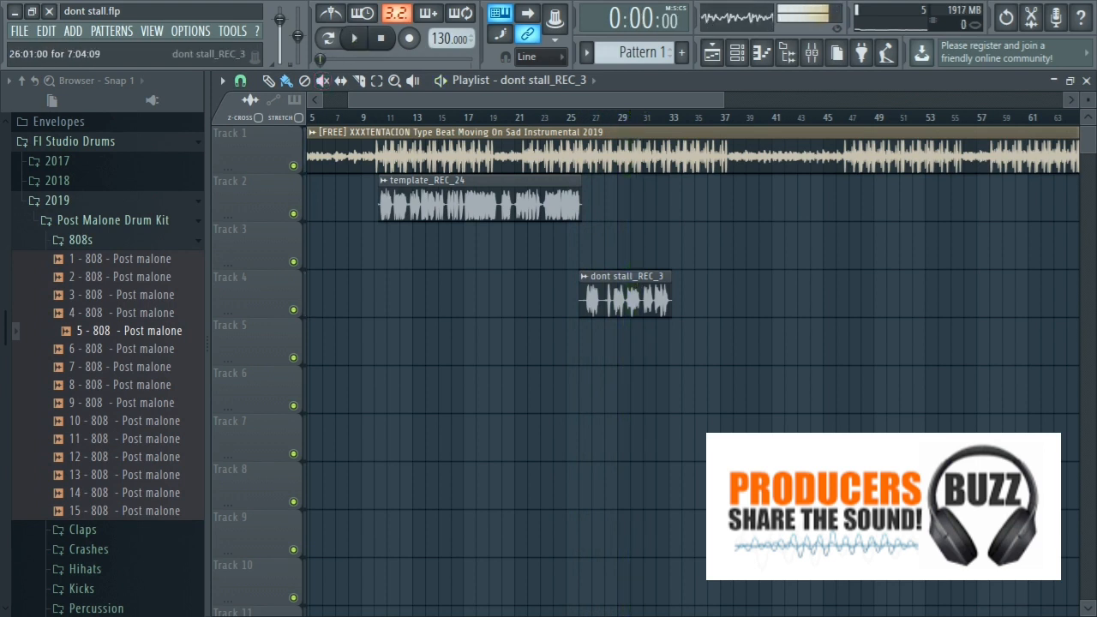
key(space)
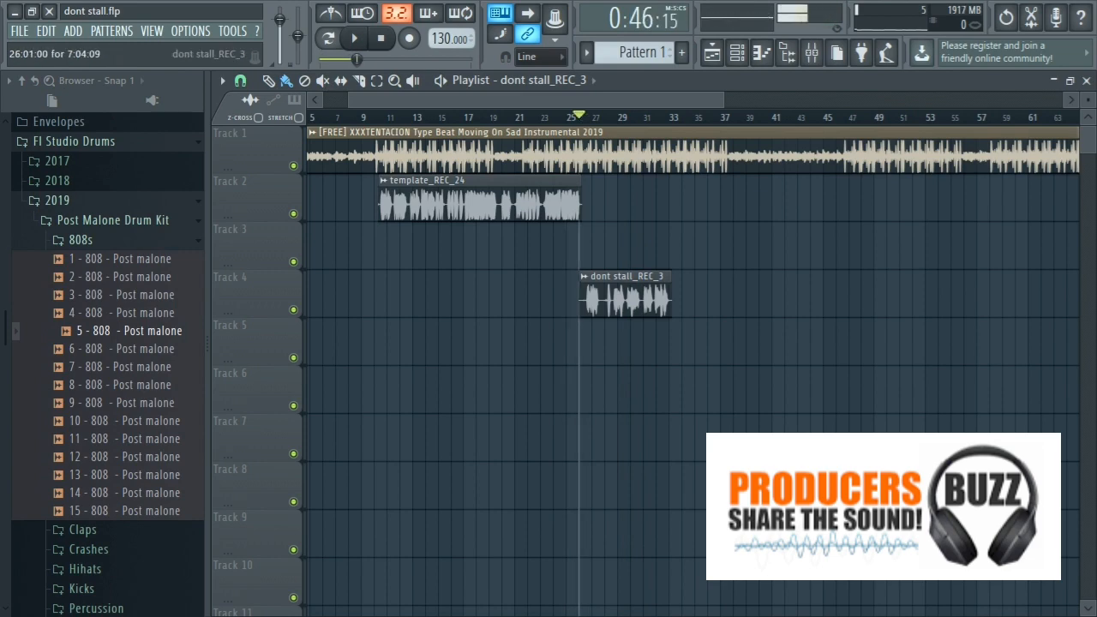
key(space)
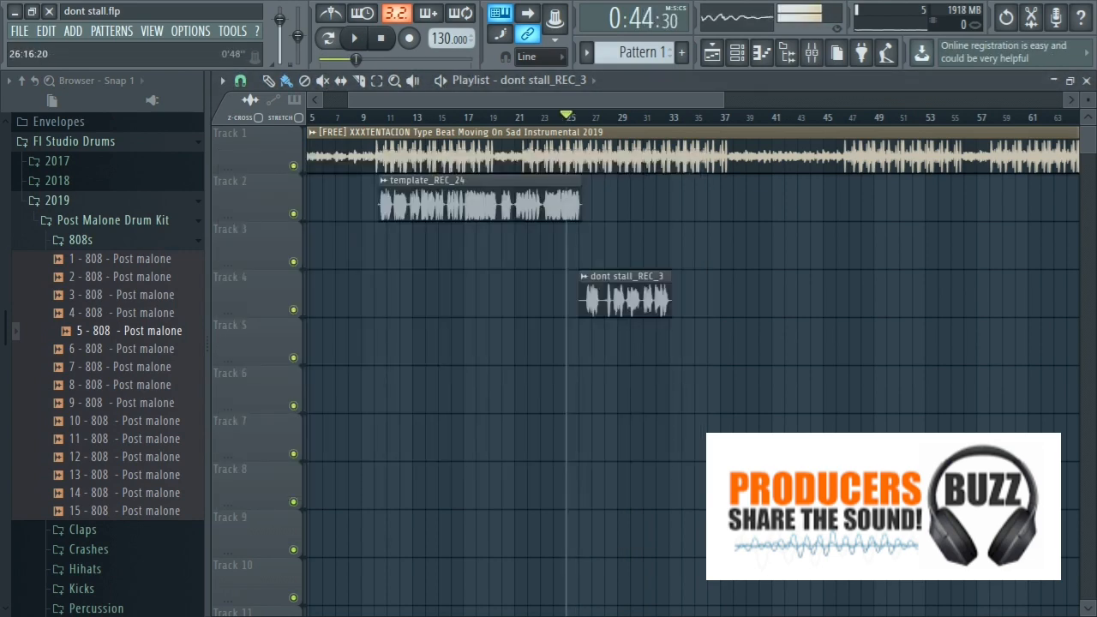
Open Auto-Tune 8.1 on mixer track 10 (REC) and choose Alto/Tenor as its input type.
key(F9)
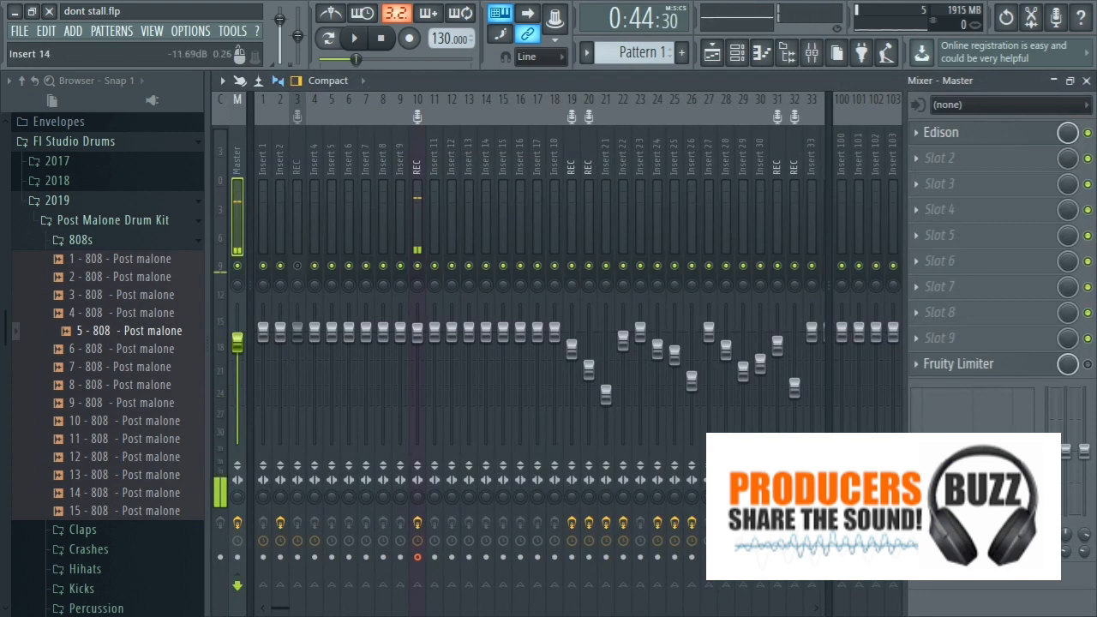
click(417, 223)
click(963, 184)
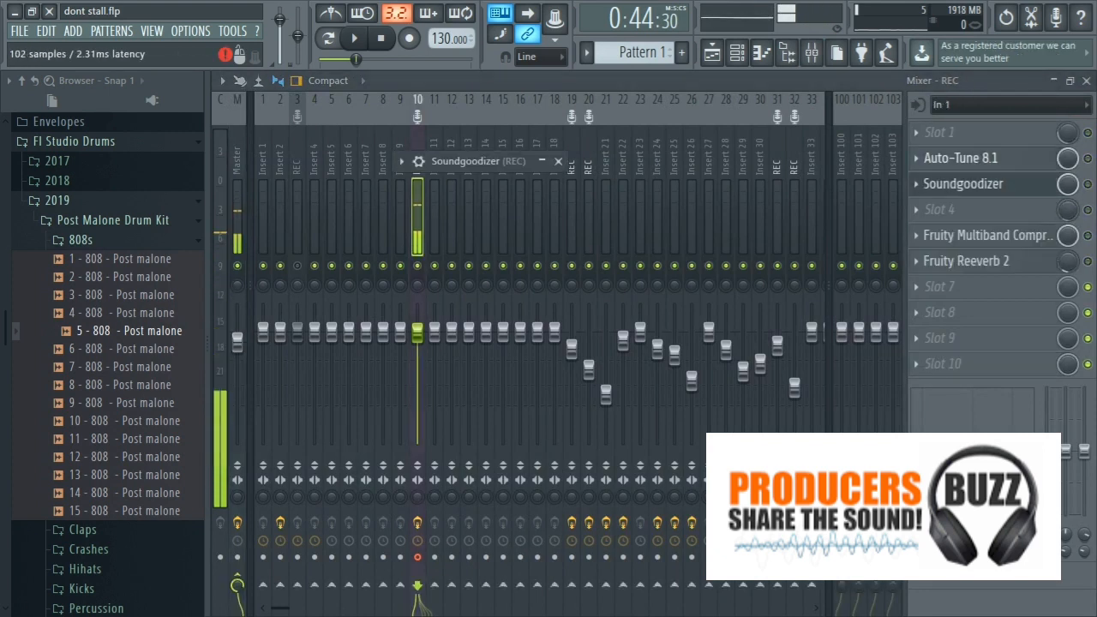
drag(484, 161, 475, 119)
click(962, 158)
drag(859, 81, 354, 69)
click(348, 149)
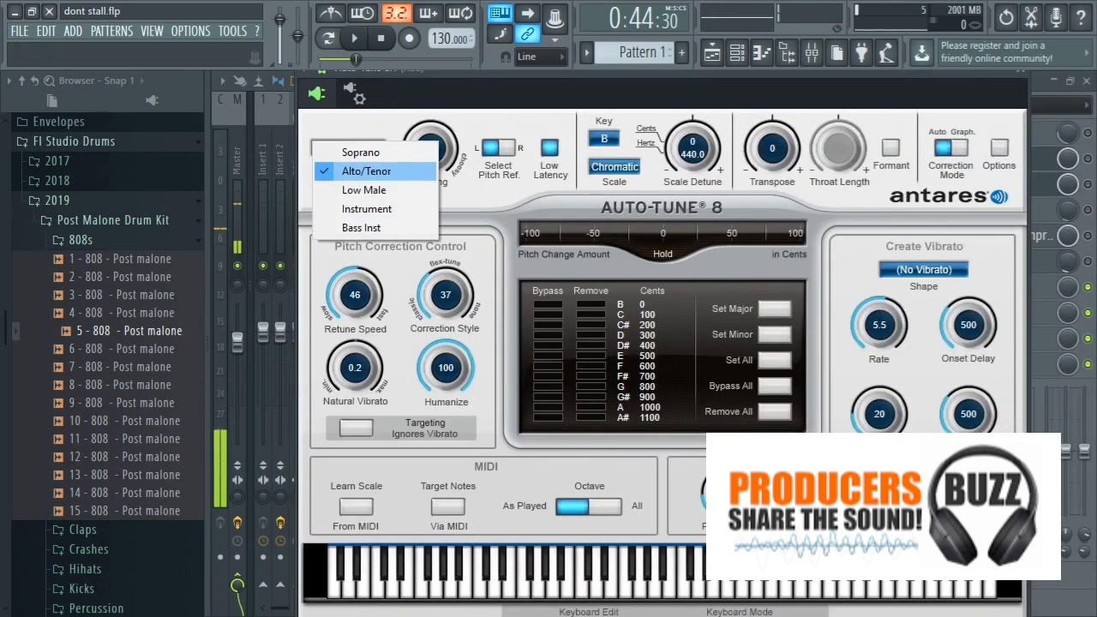
click(366, 171)
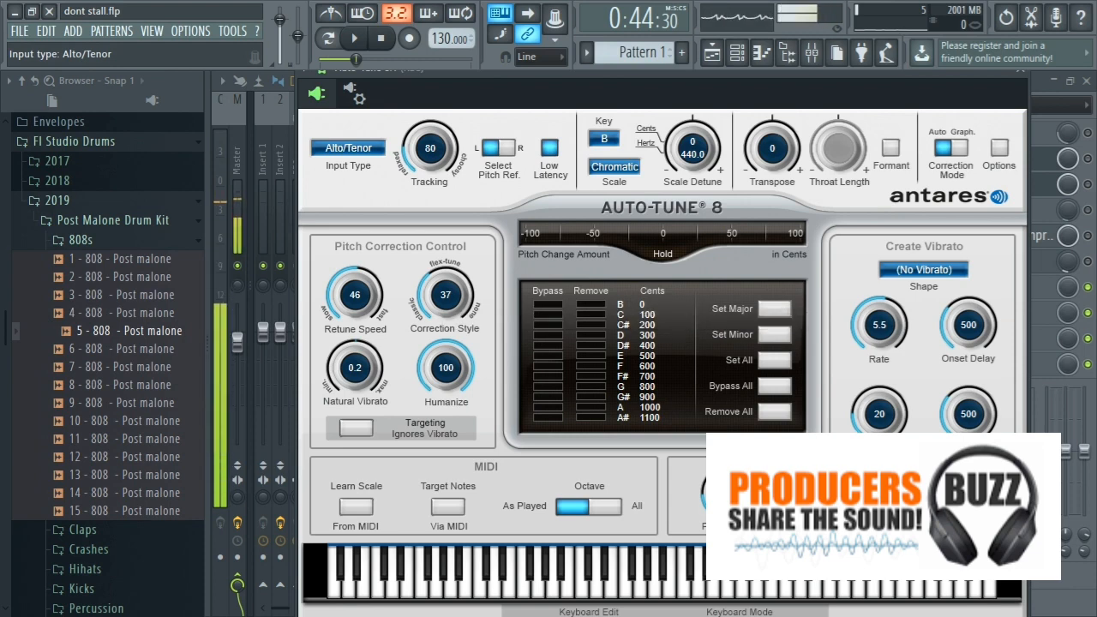
Set Auto-Tune's Natural Vibrato to 0.0, close the plugin window and enable the effect on the REC track.
drag(355, 368, 355, 380)
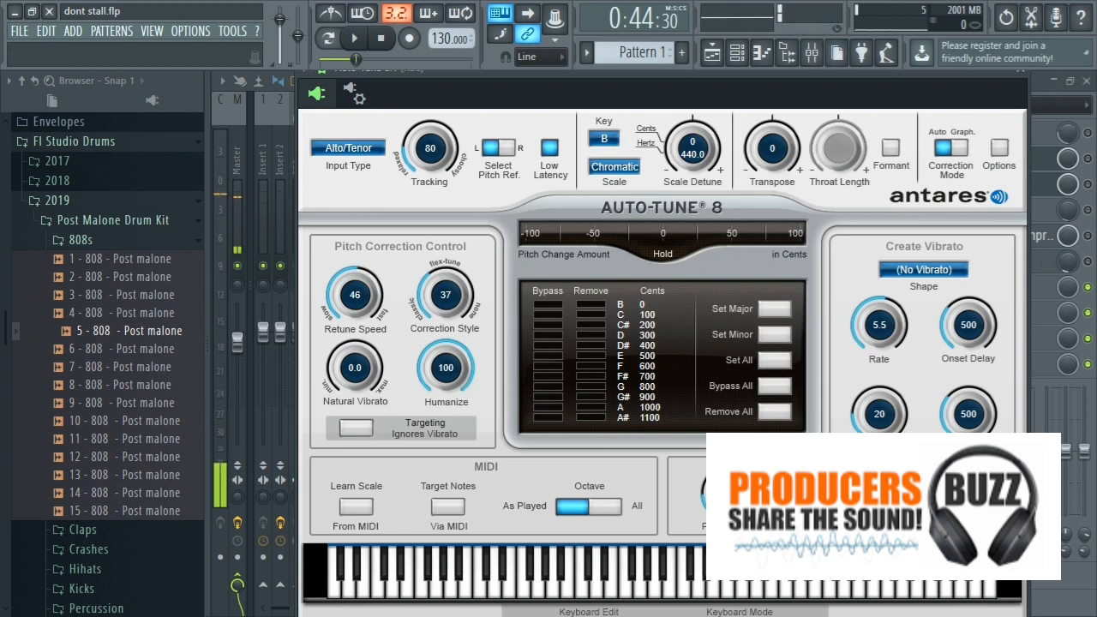
click(1020, 71)
click(1087, 159)
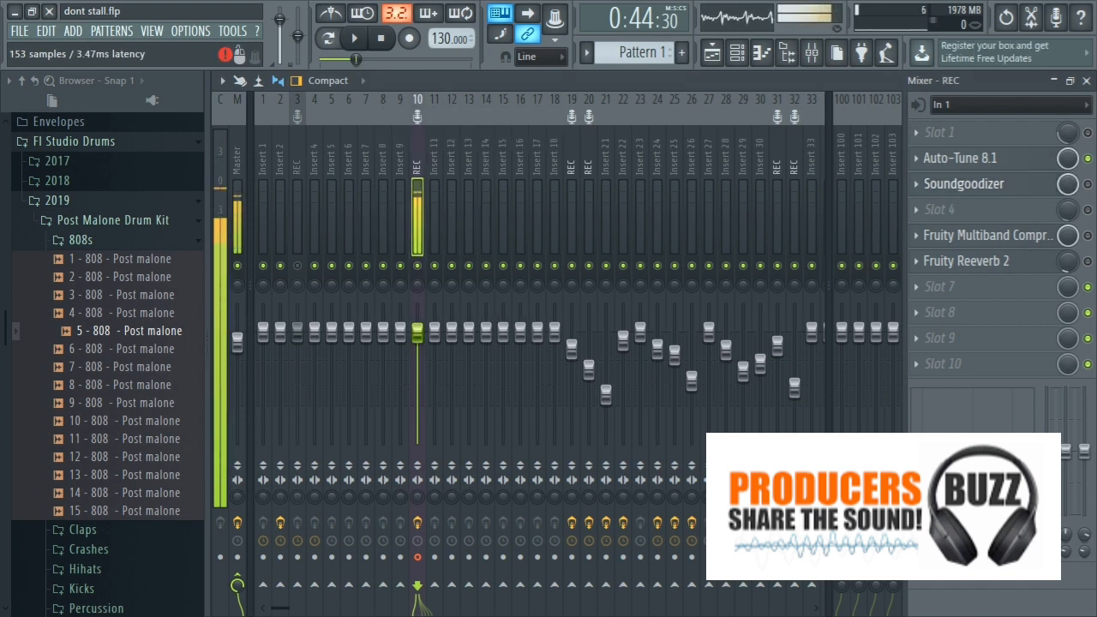
Check the Soundgoodizer with preset A on the REC track, enable the effect and close its window.
click(964, 185)
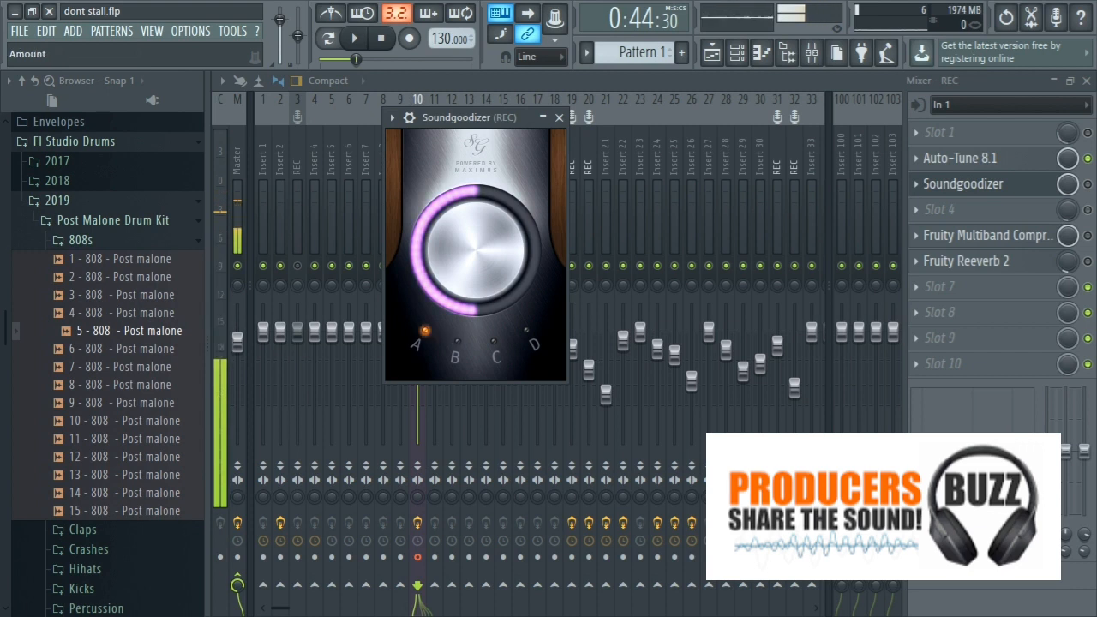
click(1088, 183)
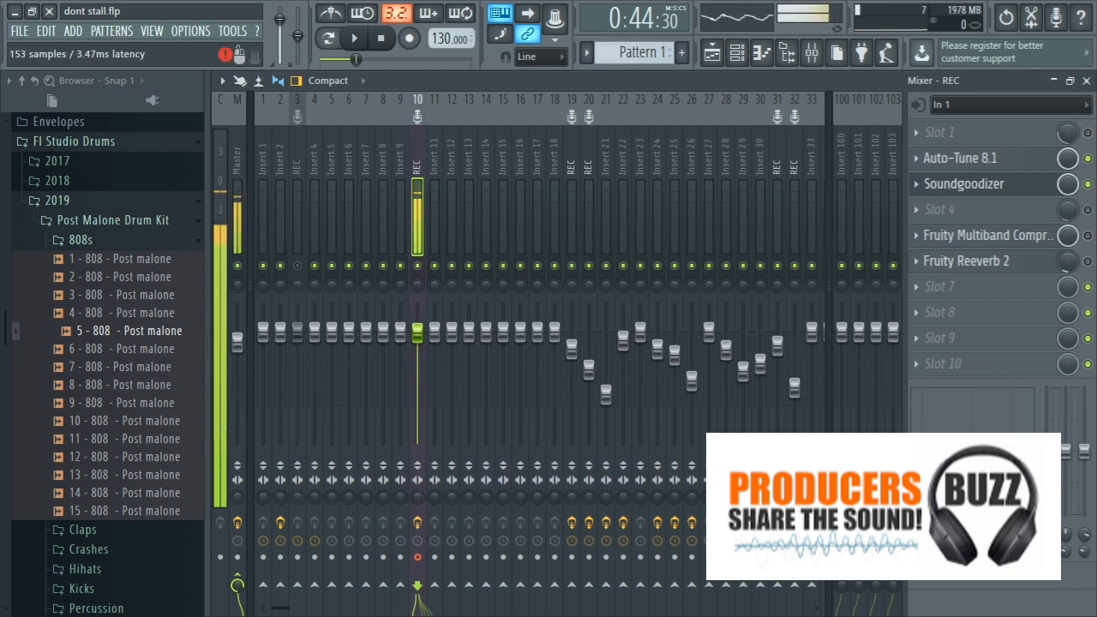
click(964, 184)
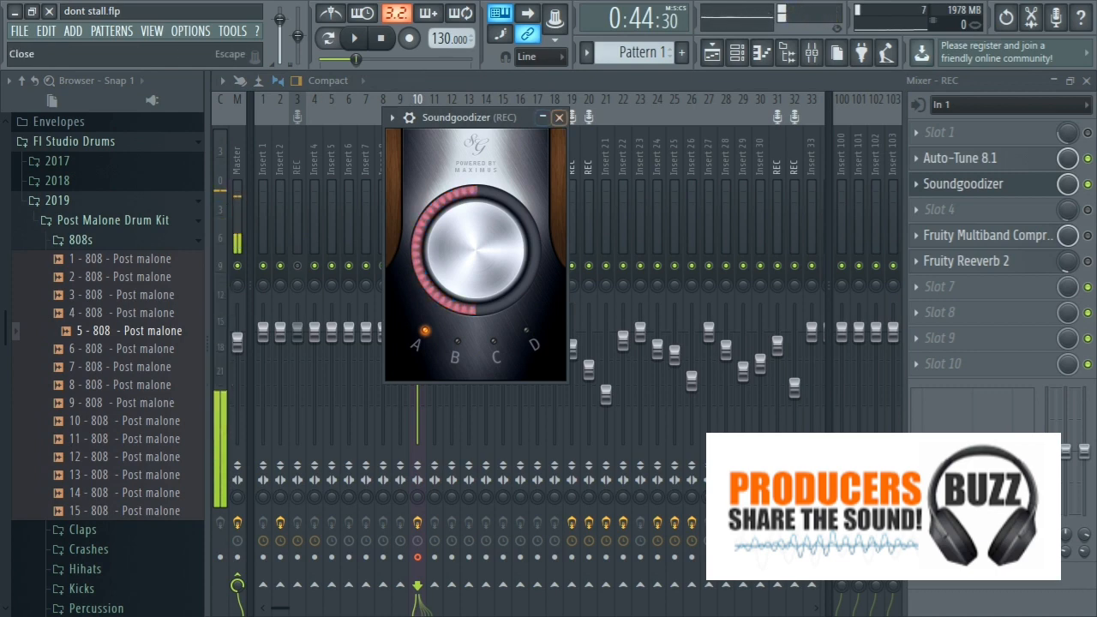
click(559, 118)
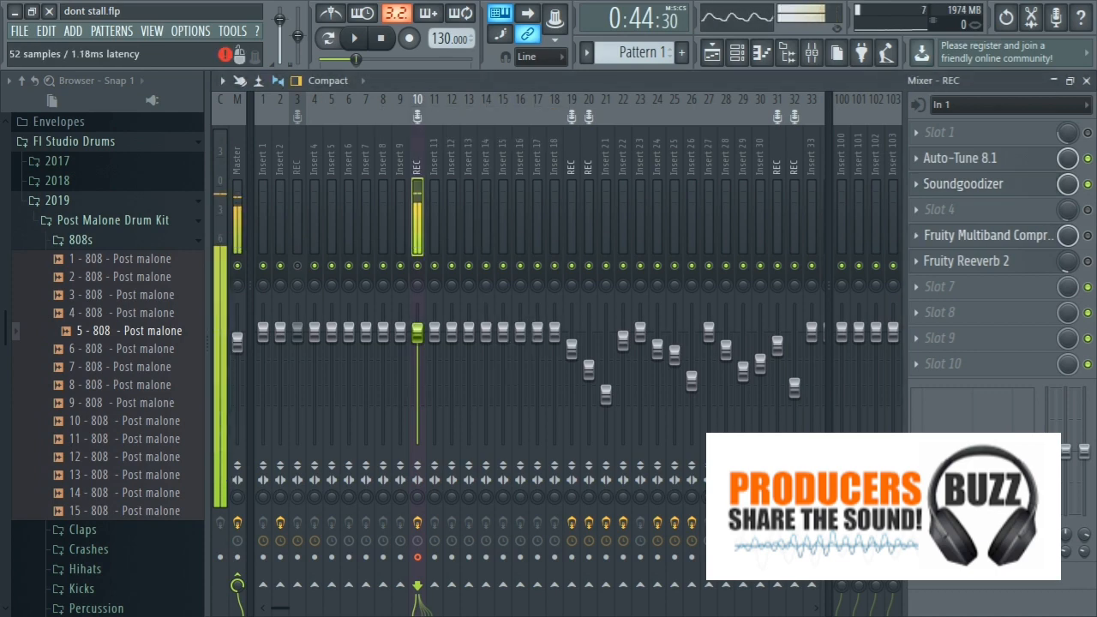
Open the Fruity Multiband Compressor on the REC track, load its Vocal preset, close its window and enable the effect.
click(985, 234)
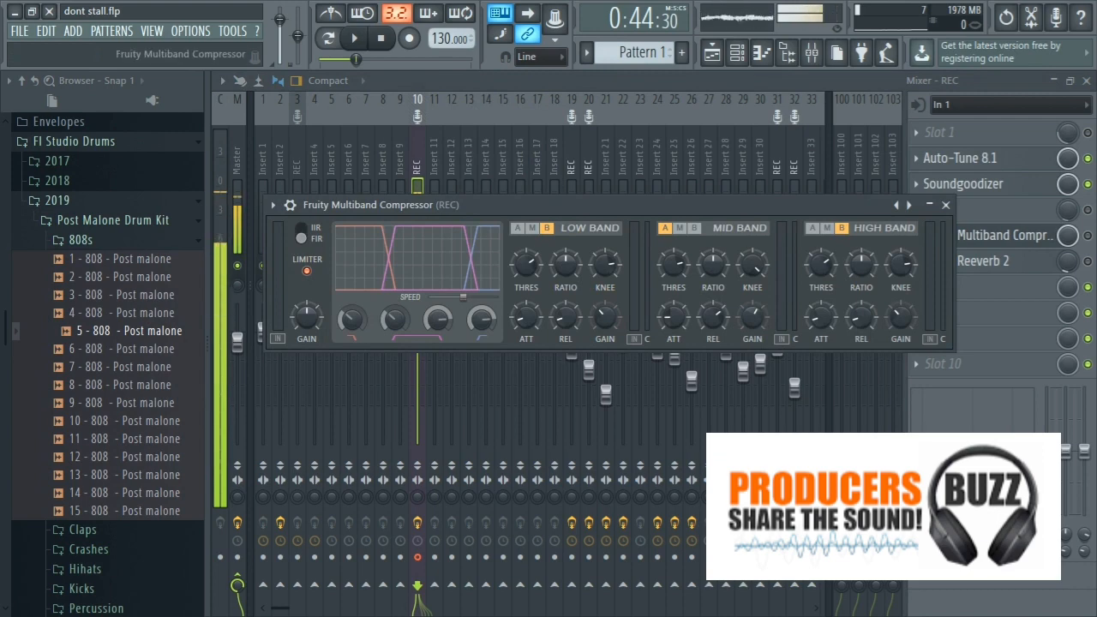
click(272, 204)
mouse_move(297, 255)
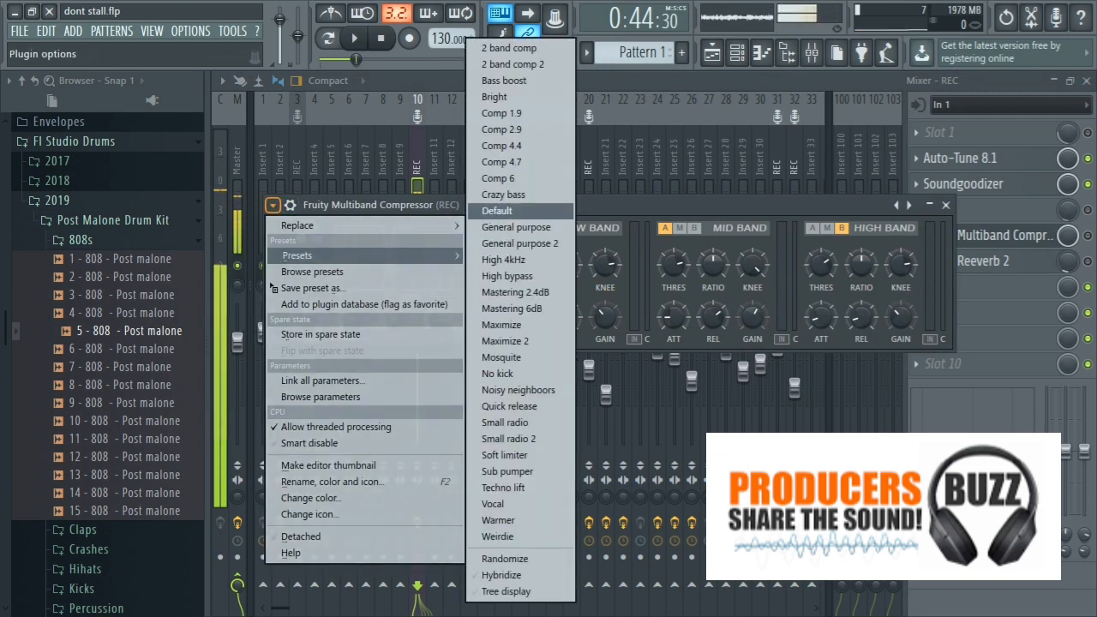
click(497, 210)
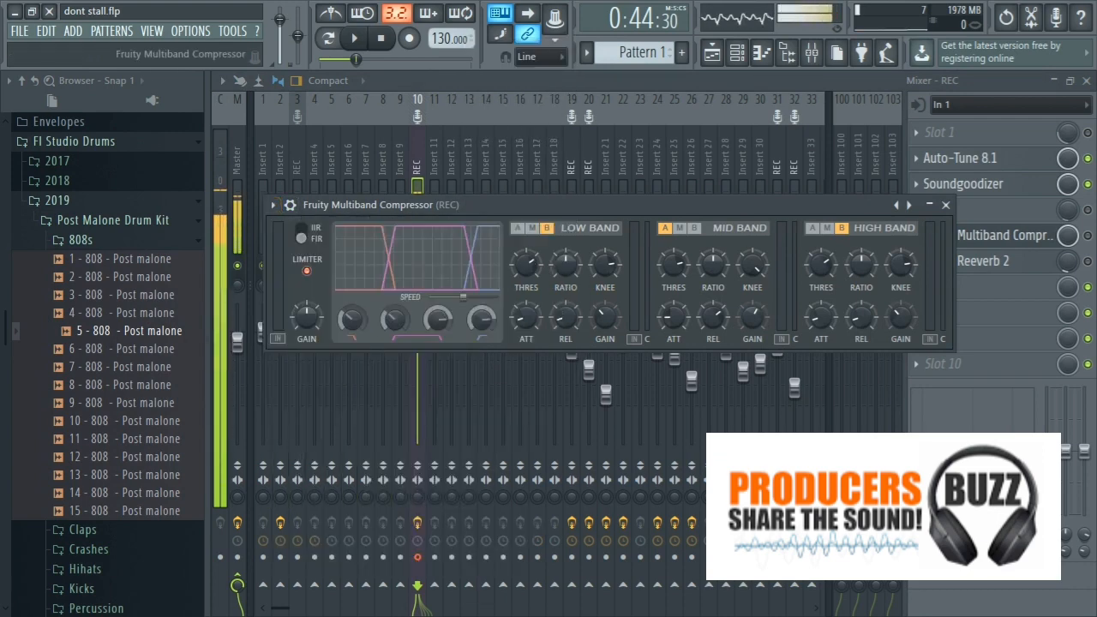
click(272, 205)
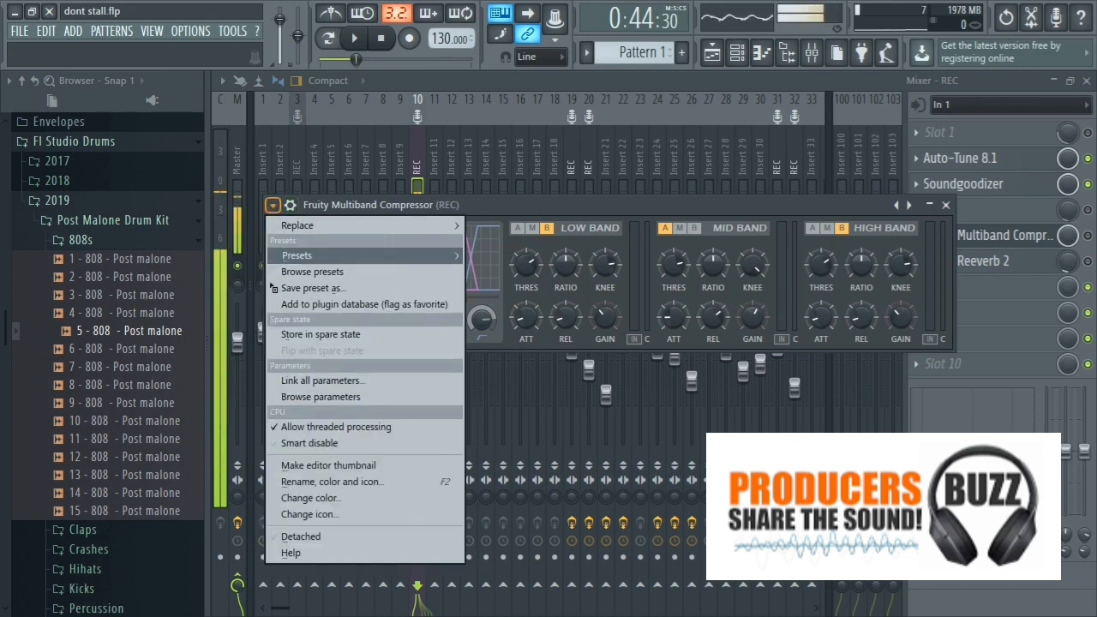
mouse_move(297, 255)
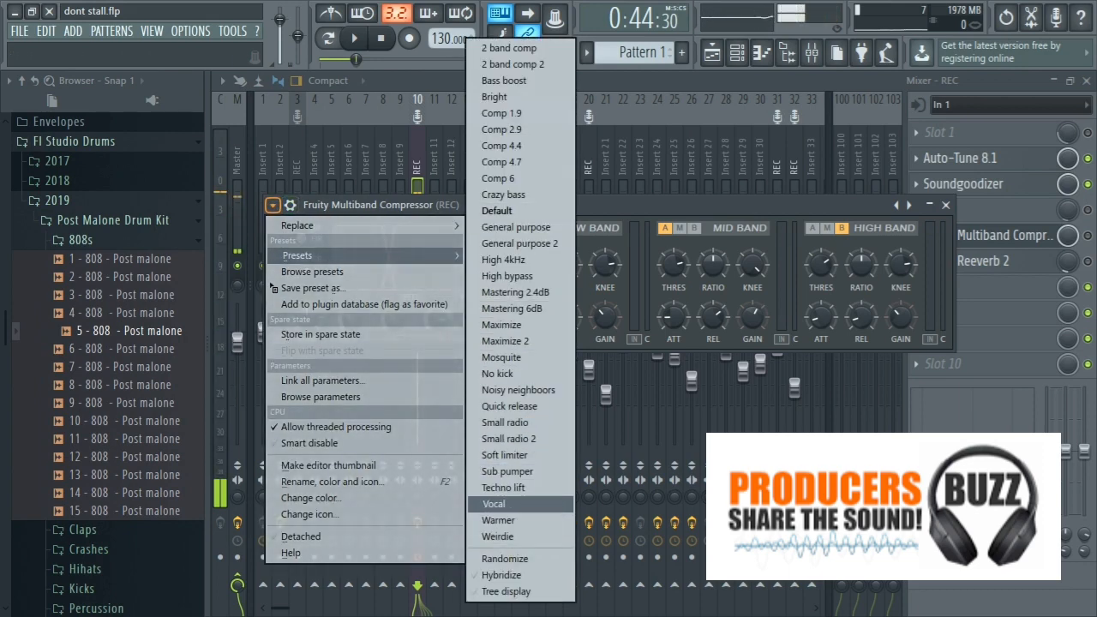
click(503, 487)
click(945, 204)
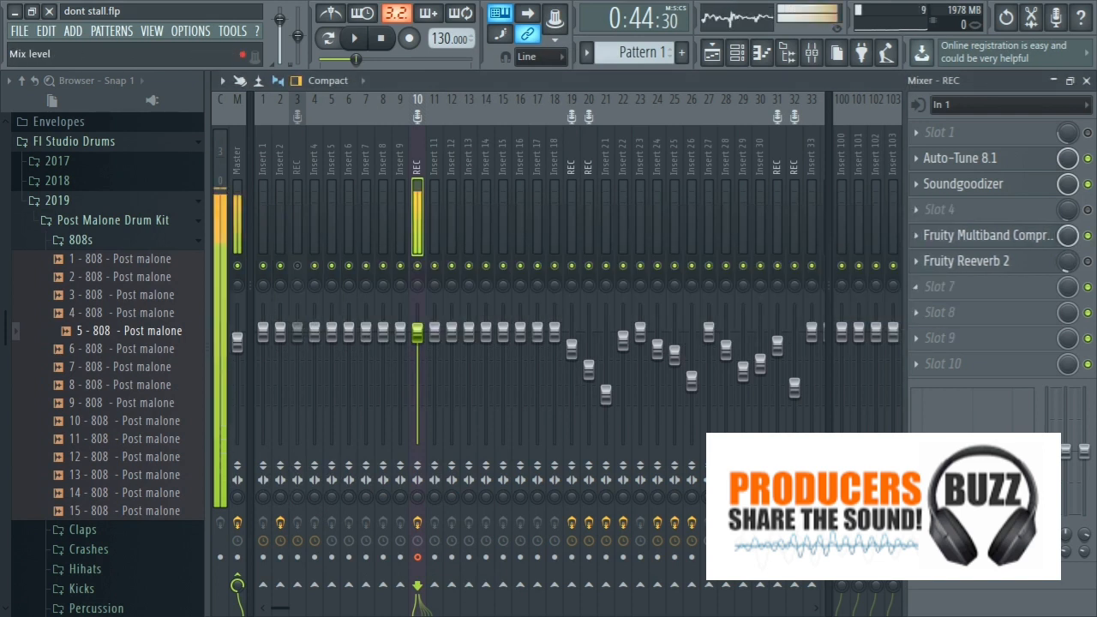
Check Fruity Reeverb 2 on the REC track, enable the effect and return to the playlist.
click(960, 261)
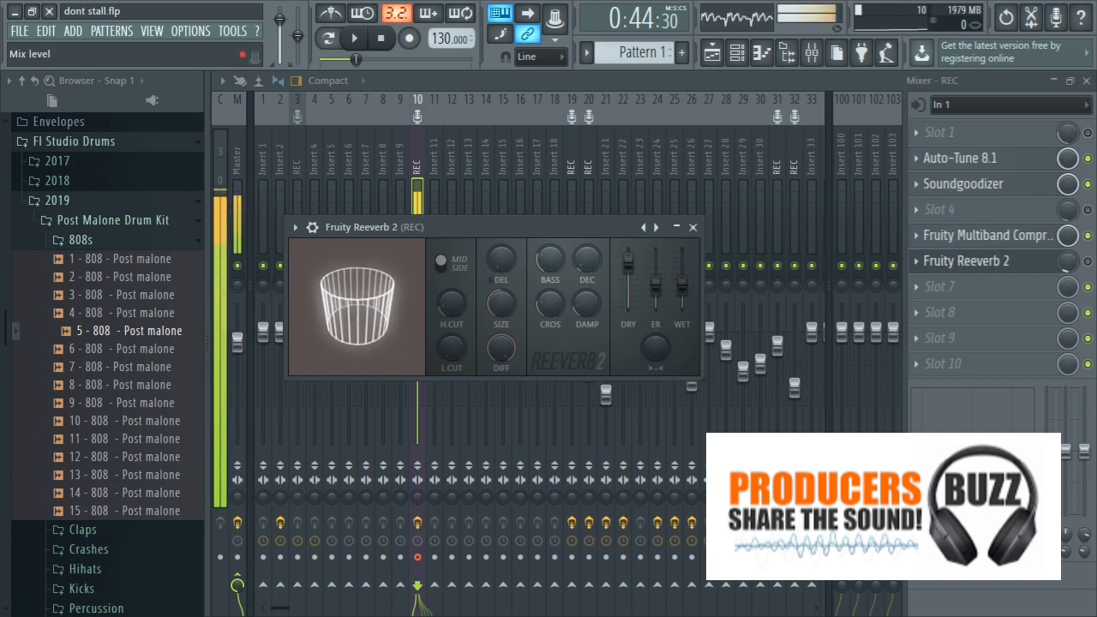
click(1067, 261)
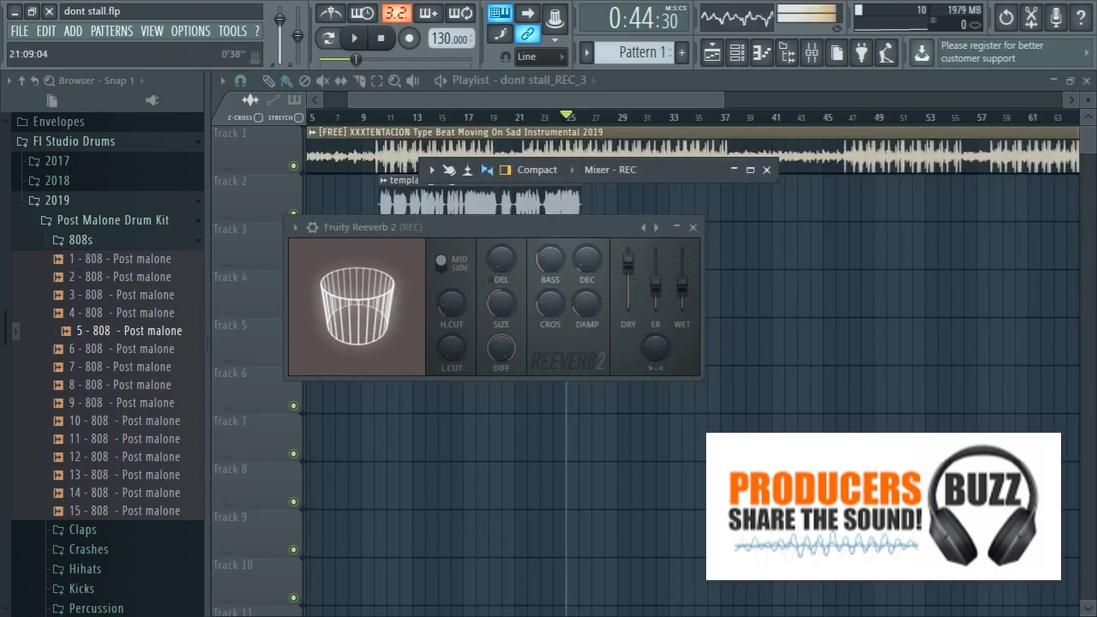
click(502, 116)
click(567, 116)
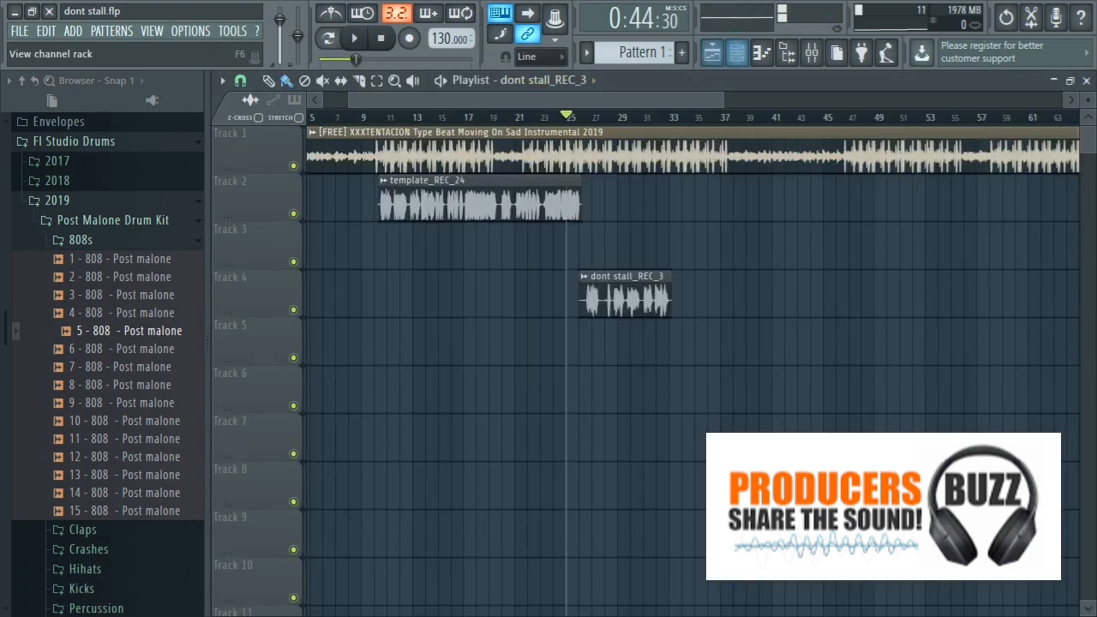
click(812, 53)
double_click(657, 169)
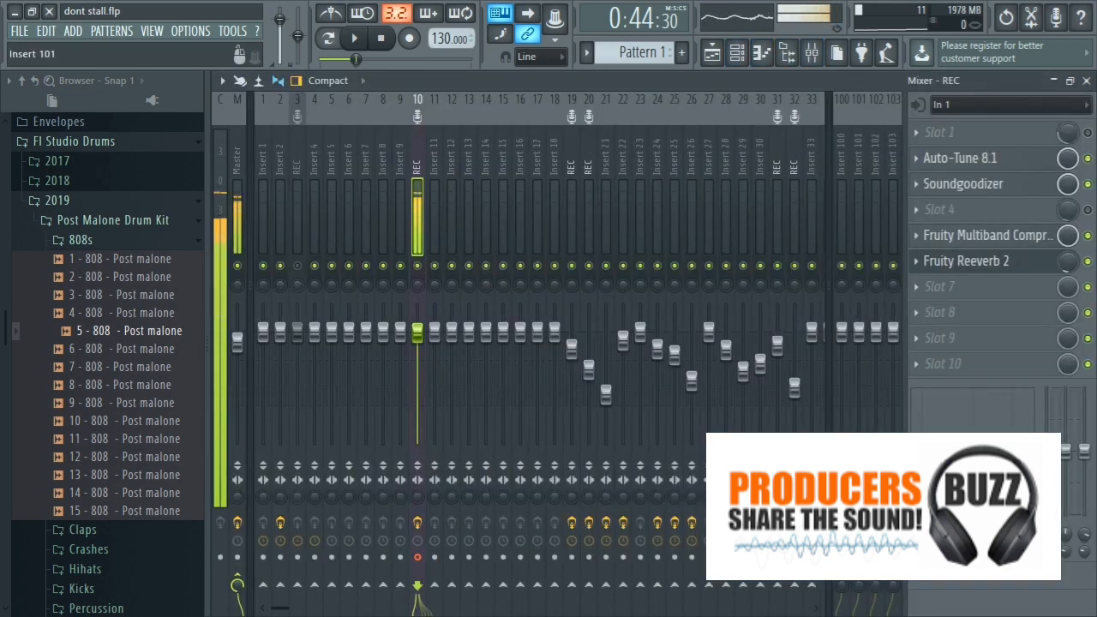
click(1054, 81)
Record another vocal take over the instrumental from bar 25 to about bar 33 and stop recording.
click(552, 117)
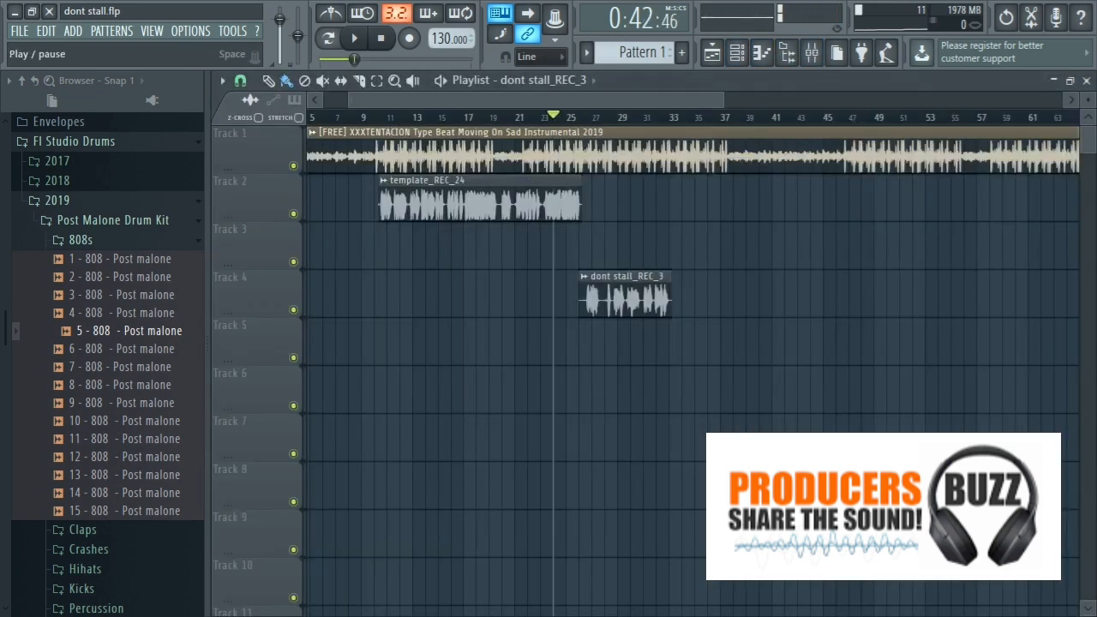
click(375, 116)
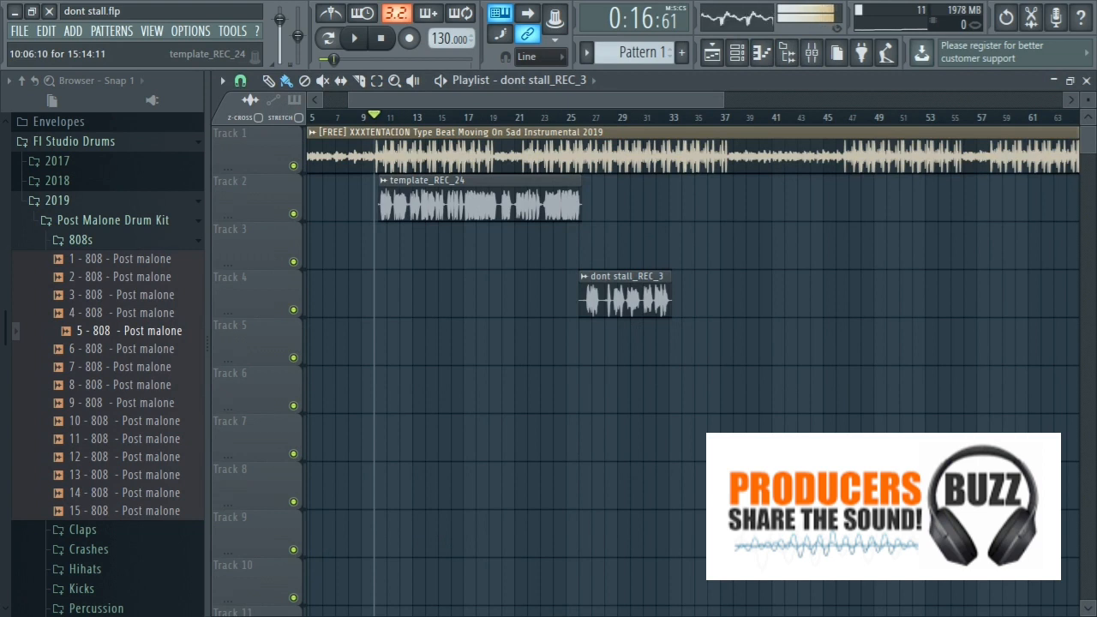
click(566, 117)
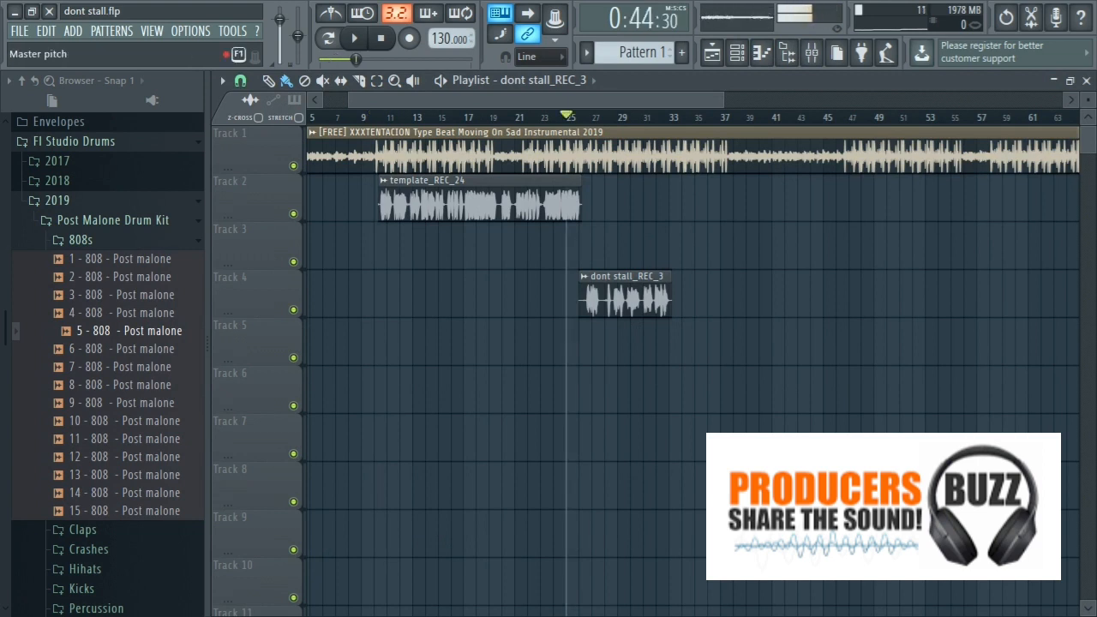
click(409, 38)
click(531, 371)
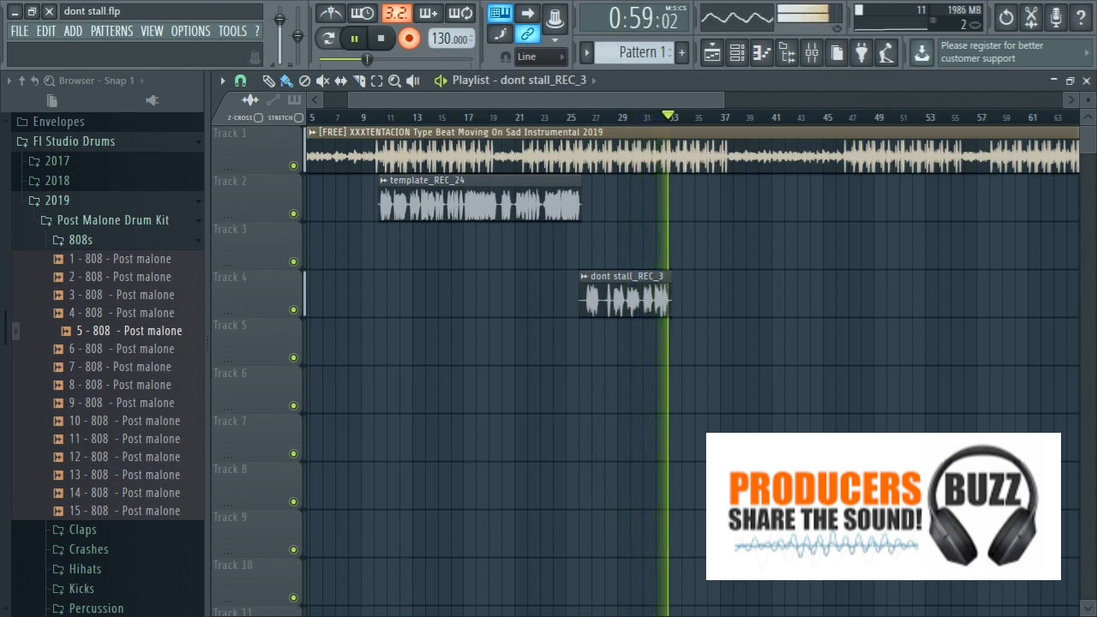
key(space)
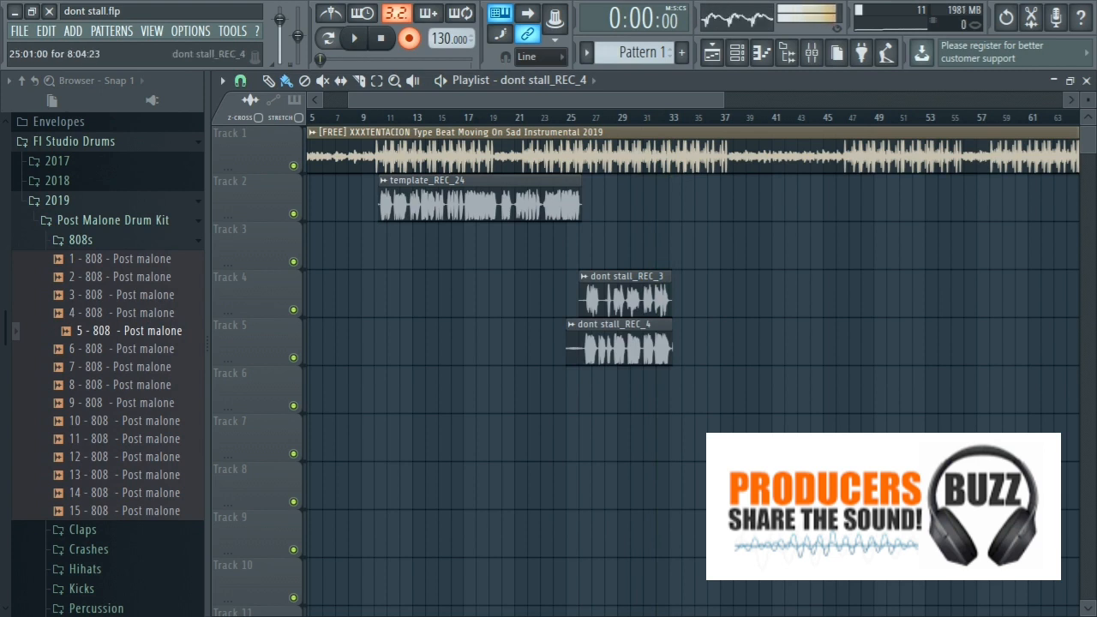
Turn off recording, play back the new vocal take with the instrumental from about bar 26 and stop playback.
click(583, 116)
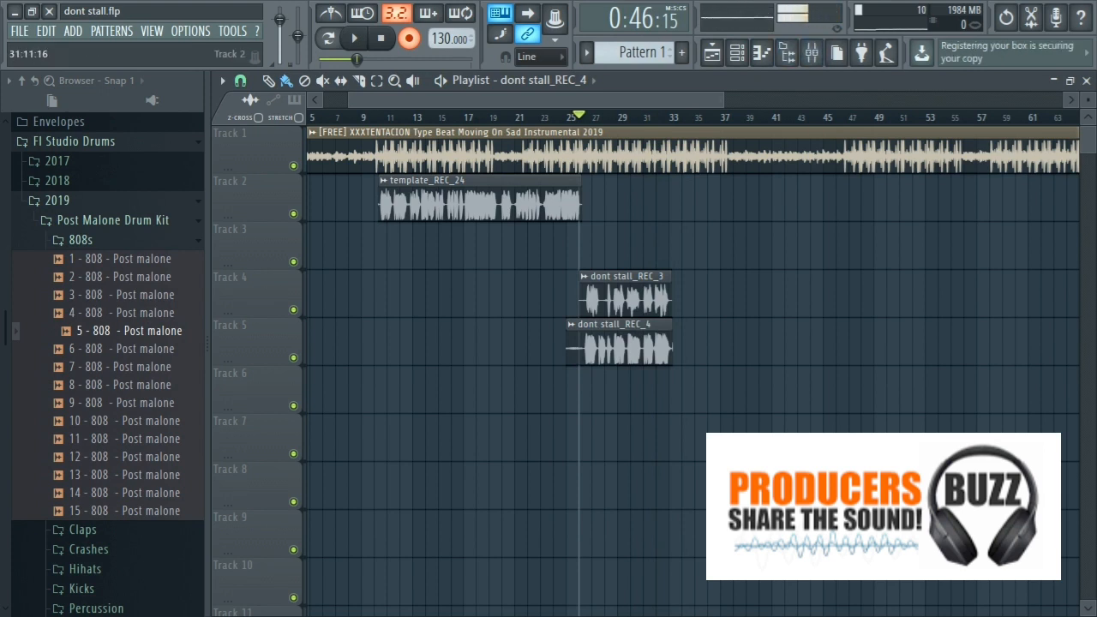
click(408, 37)
click(354, 38)
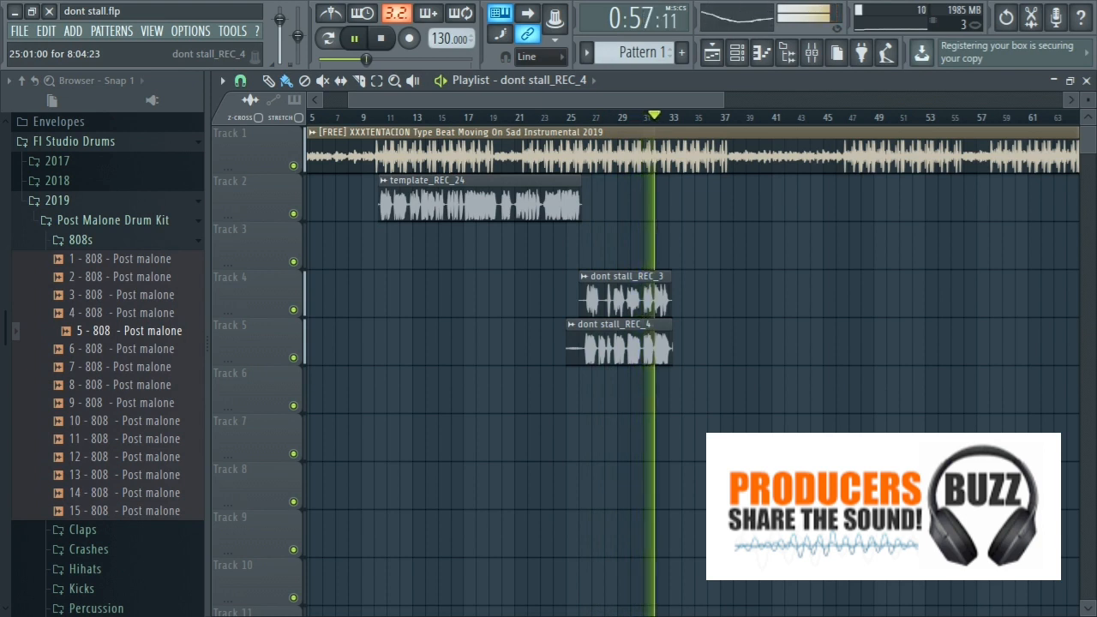
key(space)
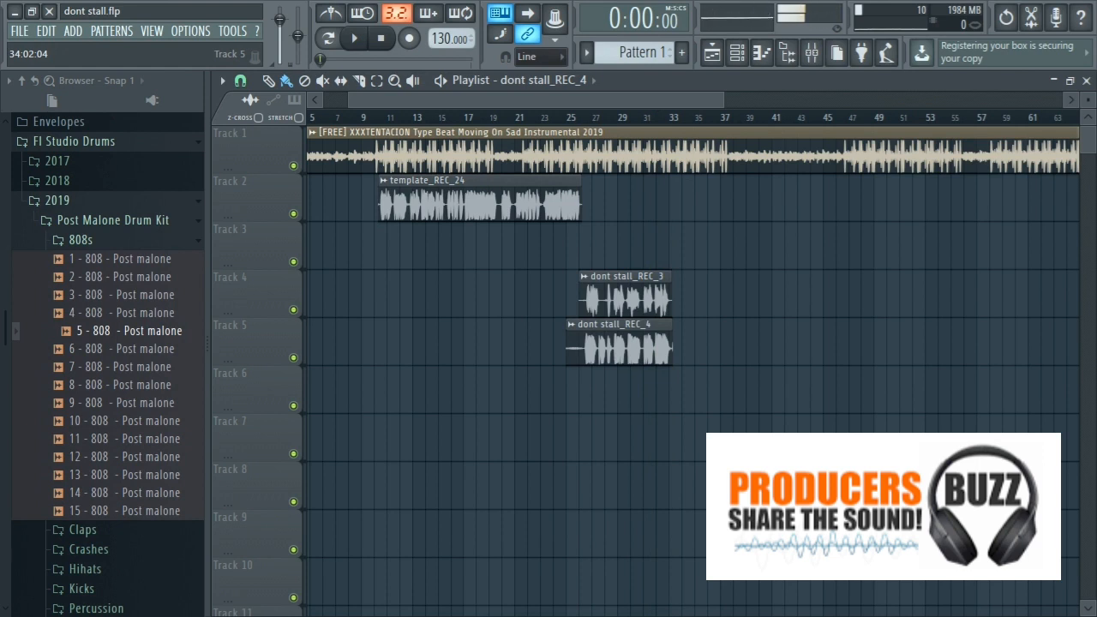
Check which mixer track template_REC_24 uses and route the dont stall_REC_4 clip to mixer track 19 (REC).
drag(723, 101, 674, 100)
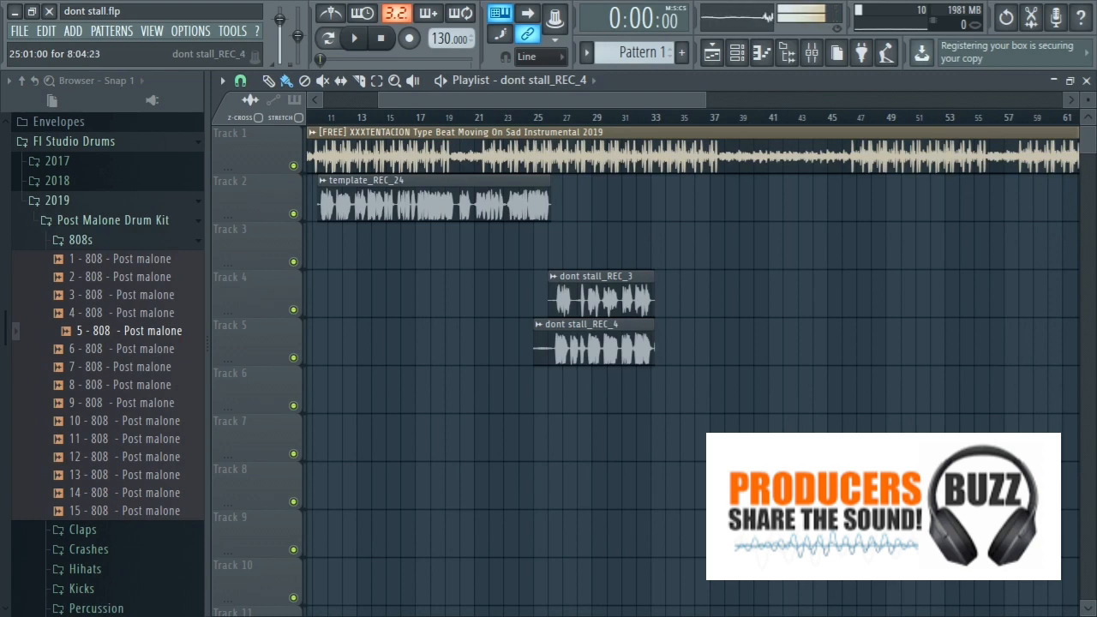
double_click(593, 344)
scroll(700, 209, up, 1)
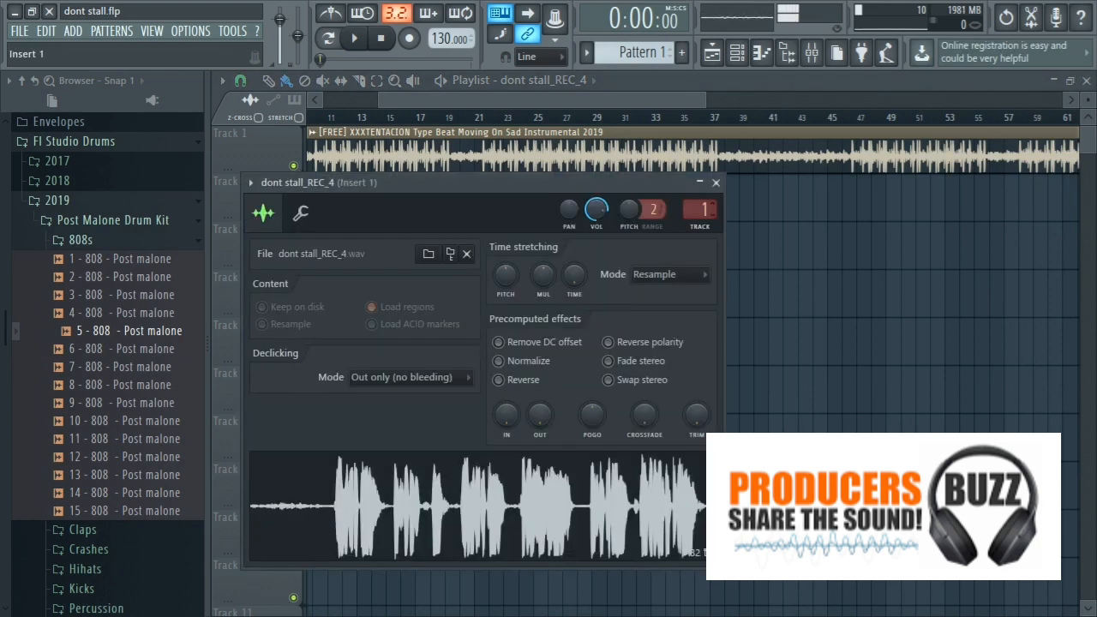
click(720, 156)
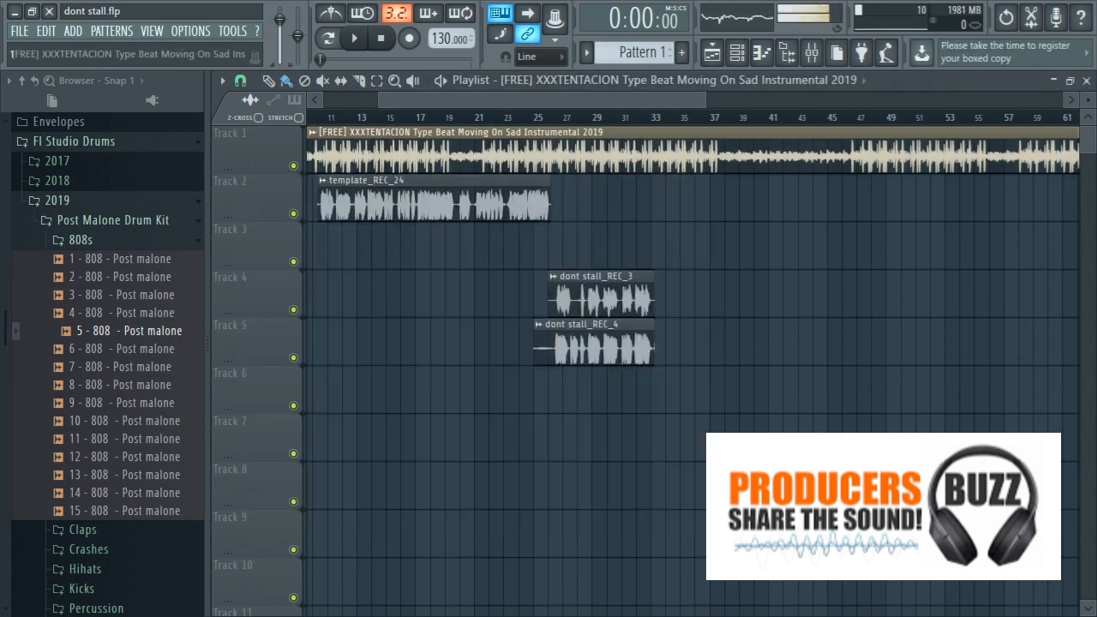
double_click(488, 197)
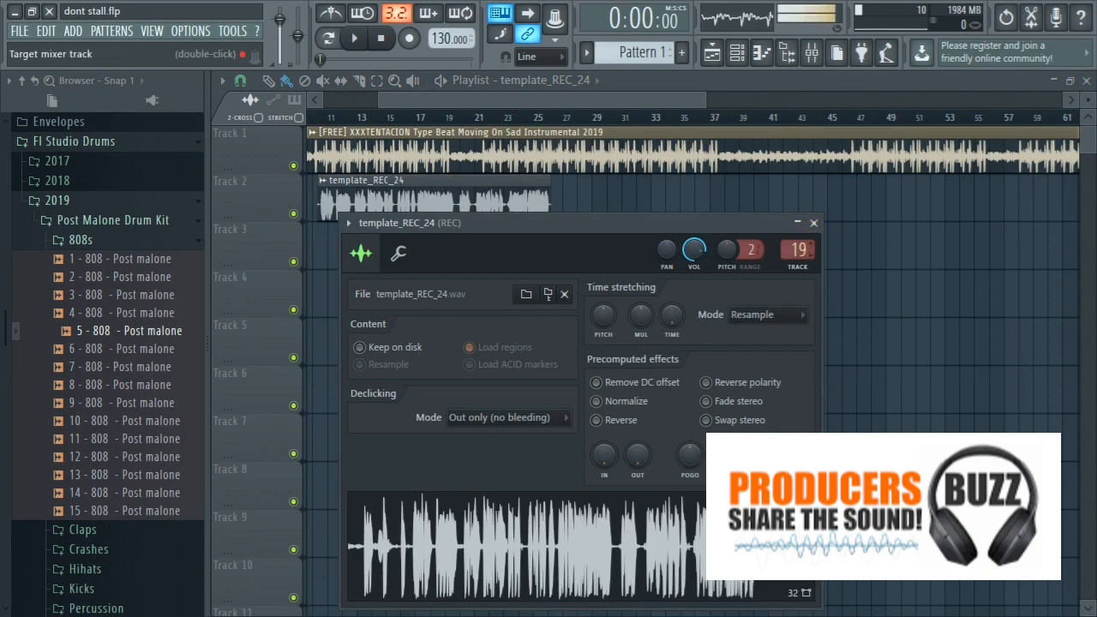
click(813, 223)
double_click(591, 343)
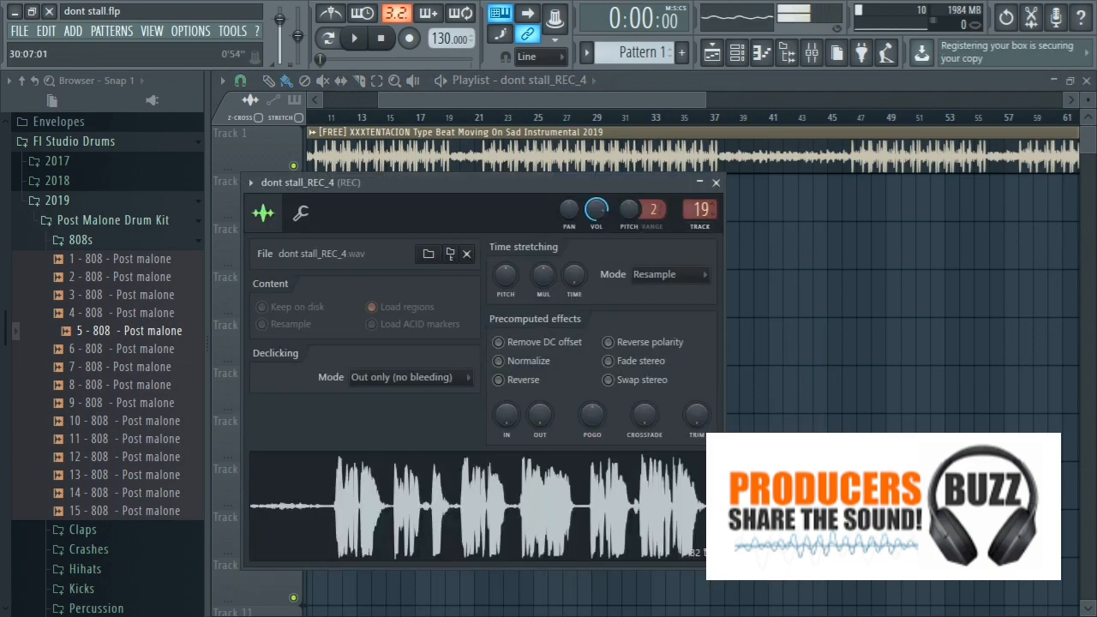
click(715, 182)
Play back dont stall_REC_4 over the instrumental from about bar 26, interrupting playback to route the clip to mixer track 18.
click(550, 118)
key(space)
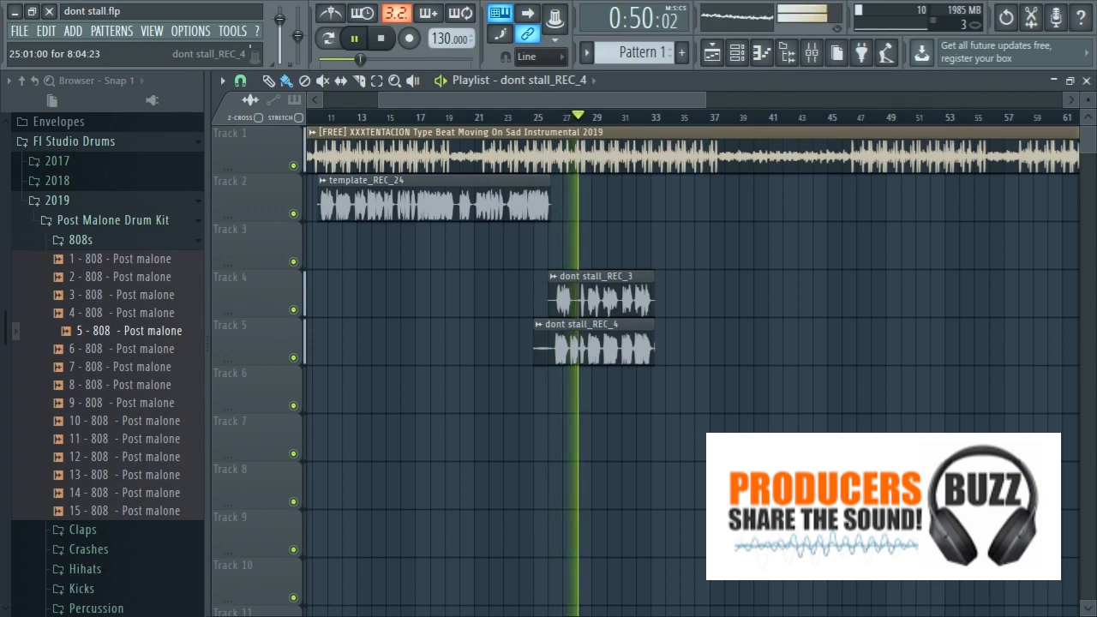
double_click(582, 324)
key(space)
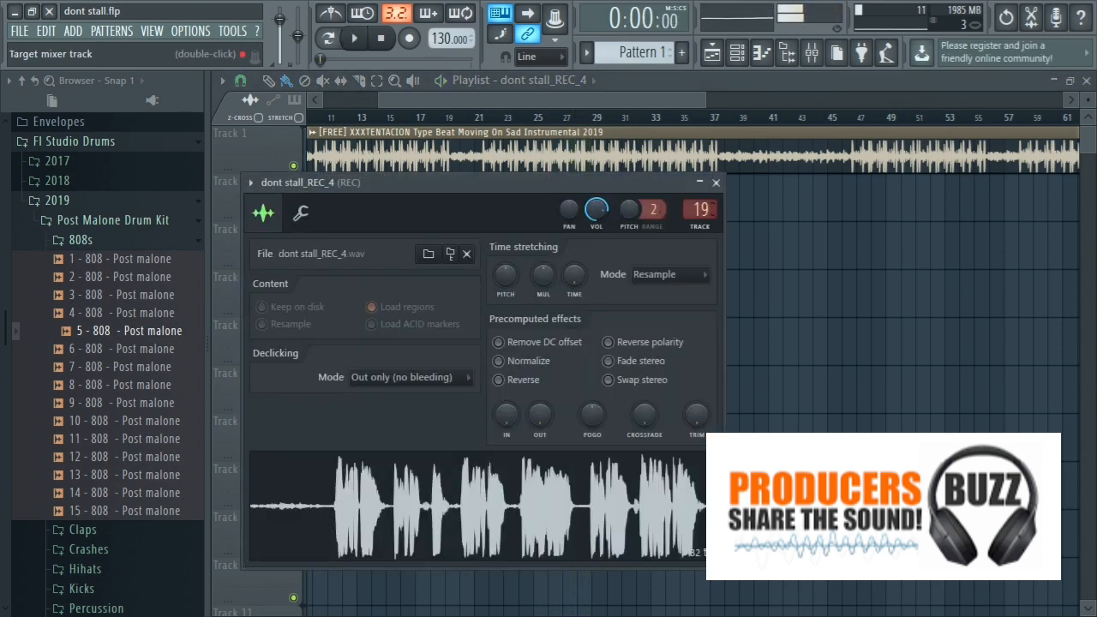
key(Escape)
key(space)
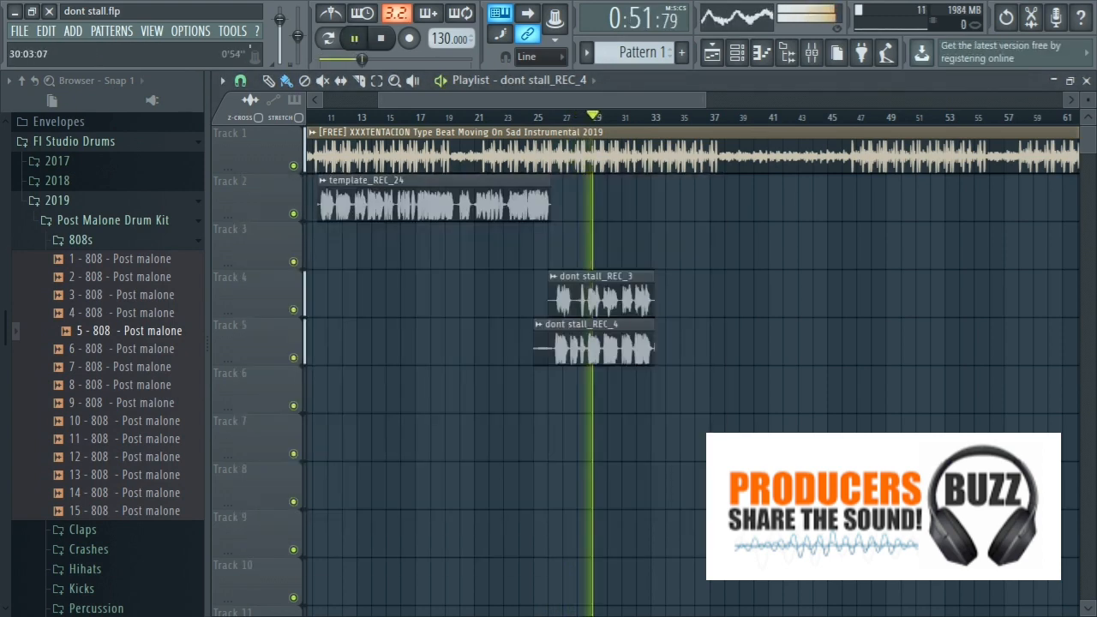
Check Insert 18 in the full-size mixer during playback, stop playback and return to the playlist.
click(812, 53)
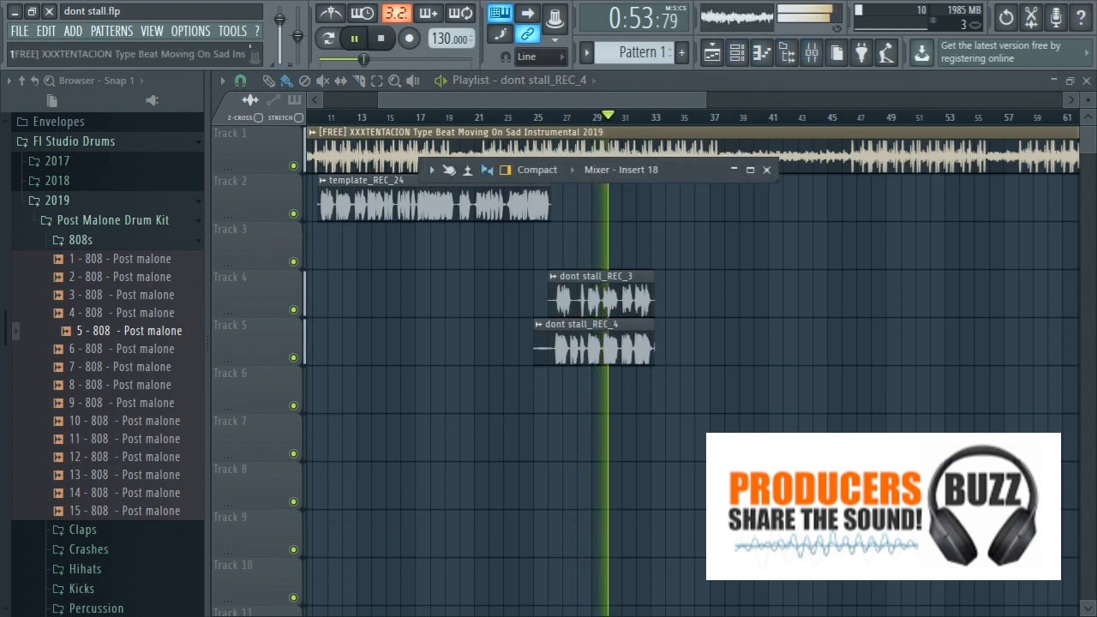
double_click(680, 170)
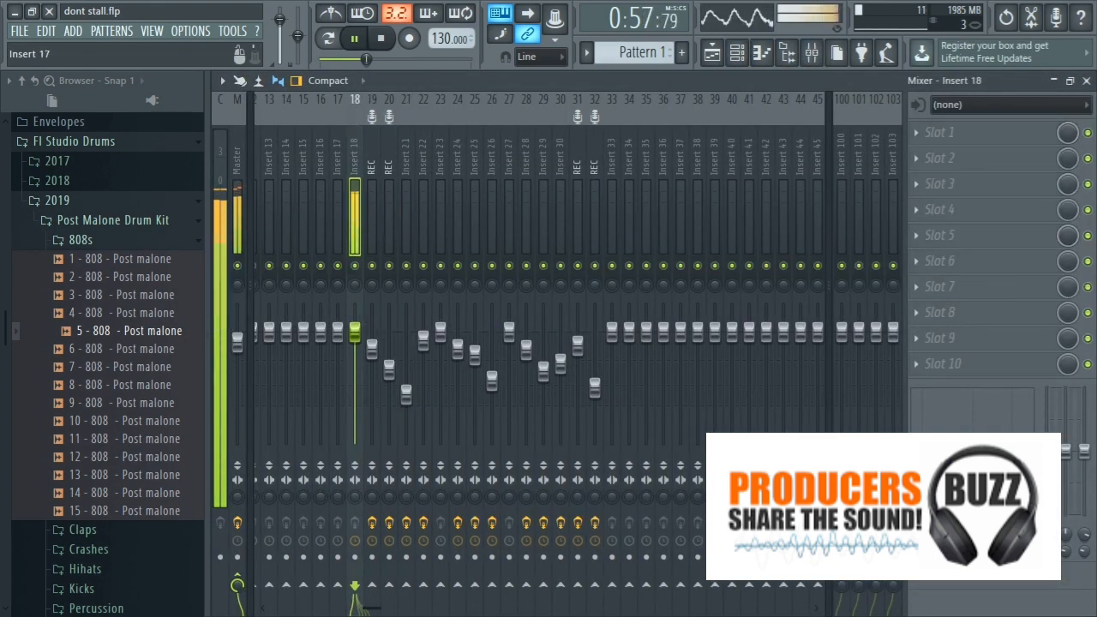
key(space)
click(1054, 80)
Inspect the dont stall_REC_4 clip's target mixer track and the effects chain on REC track 19, and return to the playlist.
double_click(583, 344)
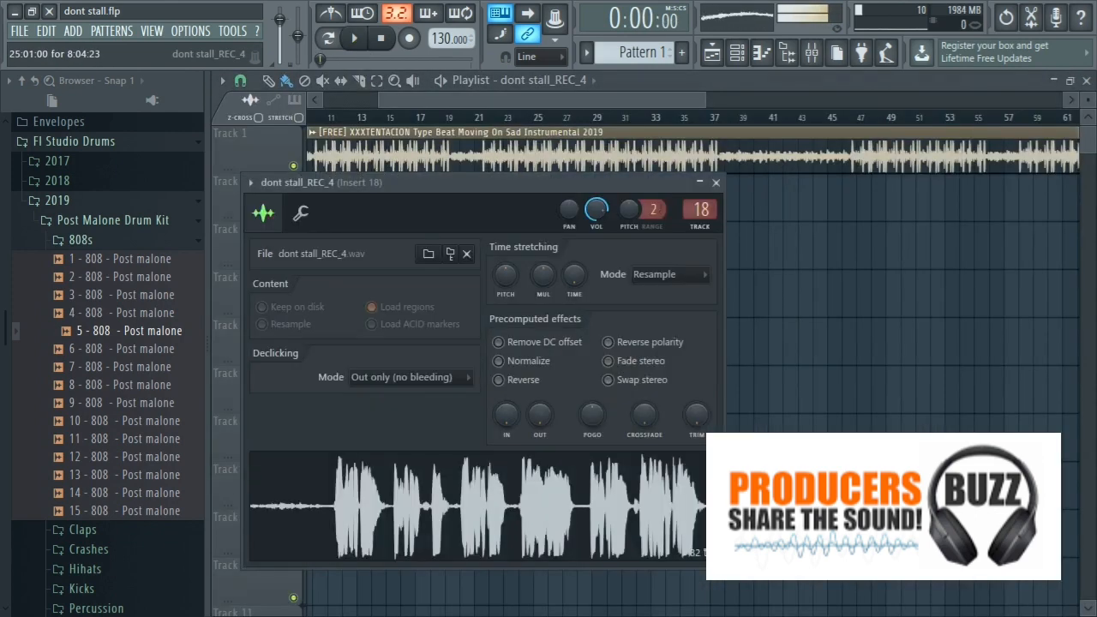
double_click(701, 210)
double_click(702, 169)
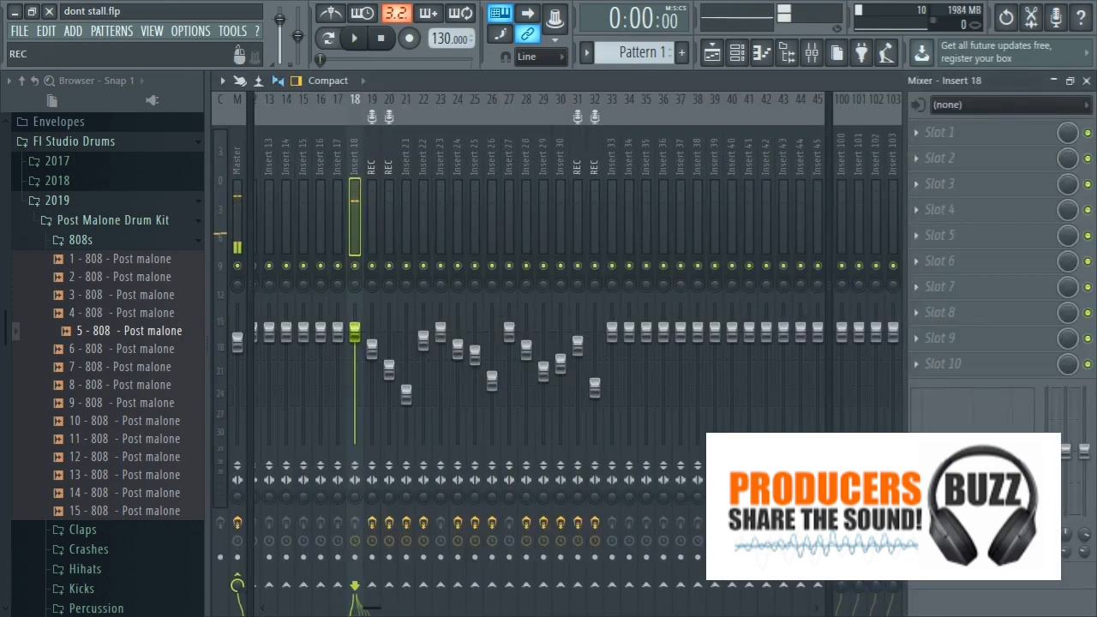
scroll(526, 197, down, 3)
scroll(526, 197, up, 4)
scroll(527, 197, down, 2)
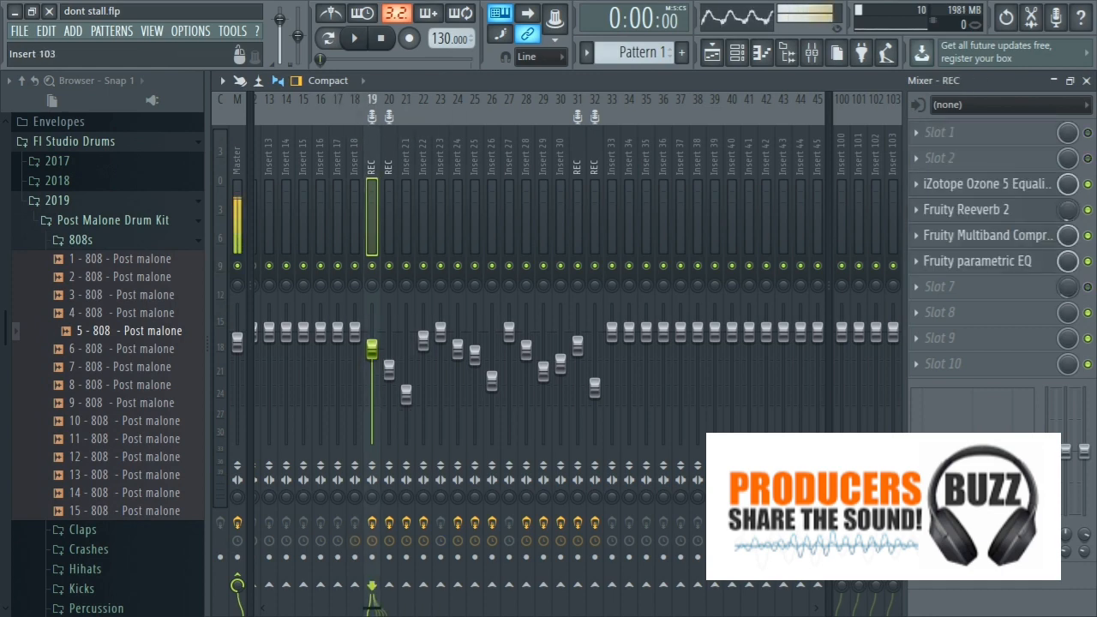
click(1054, 81)
click(578, 99)
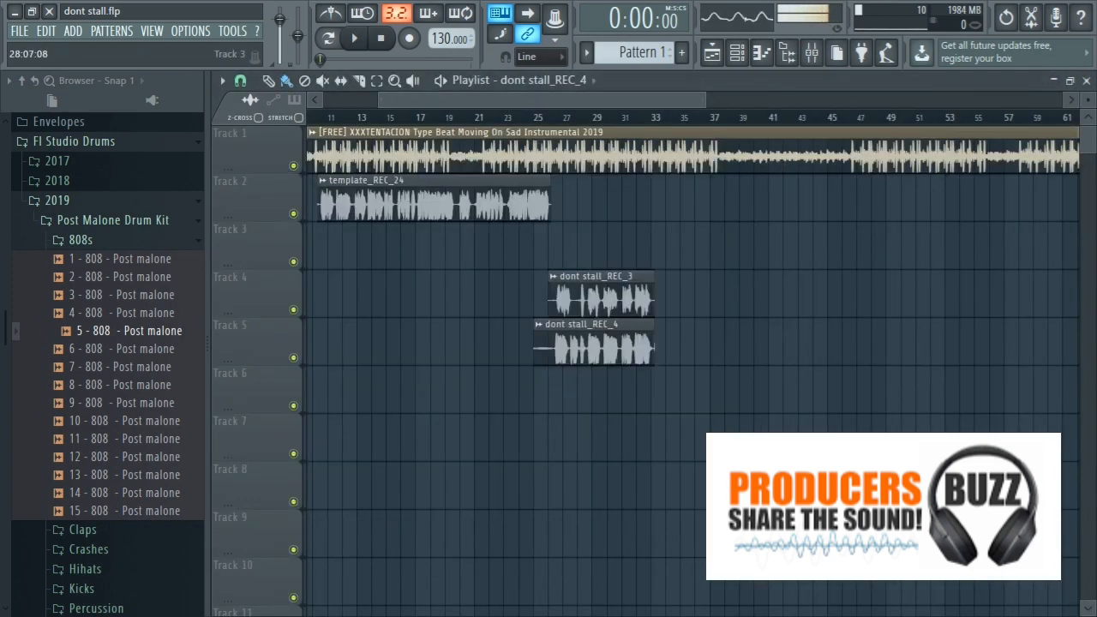
Adjust the target mixer track in the dont stall_REC_4 clip's settings and select mixer track 31 (REC).
double_click(593, 344)
double_click(701, 209)
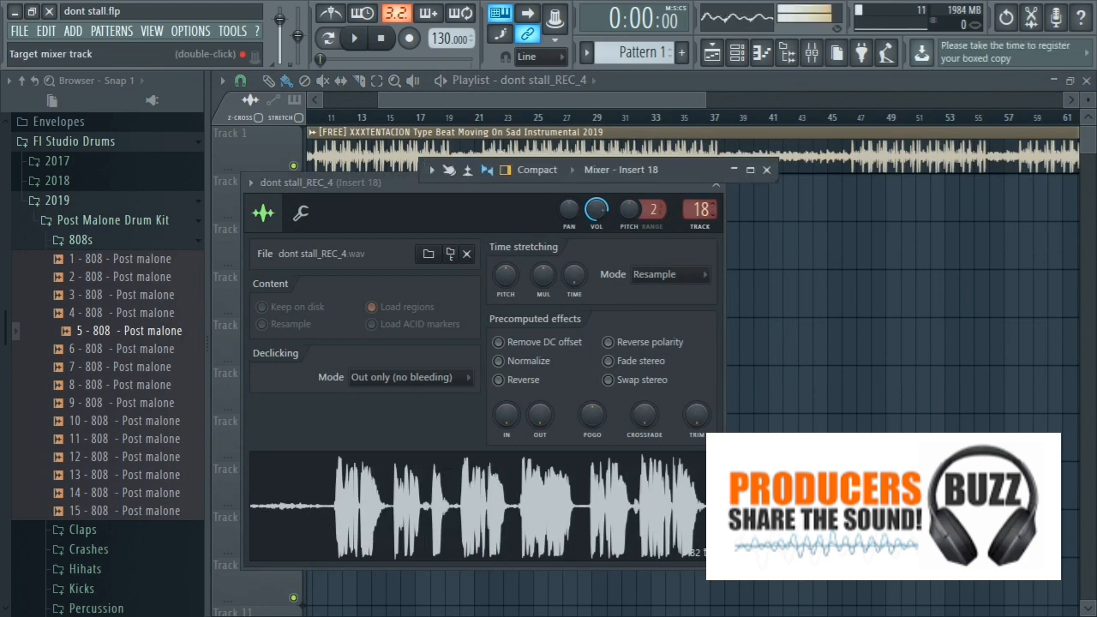
double_click(699, 170)
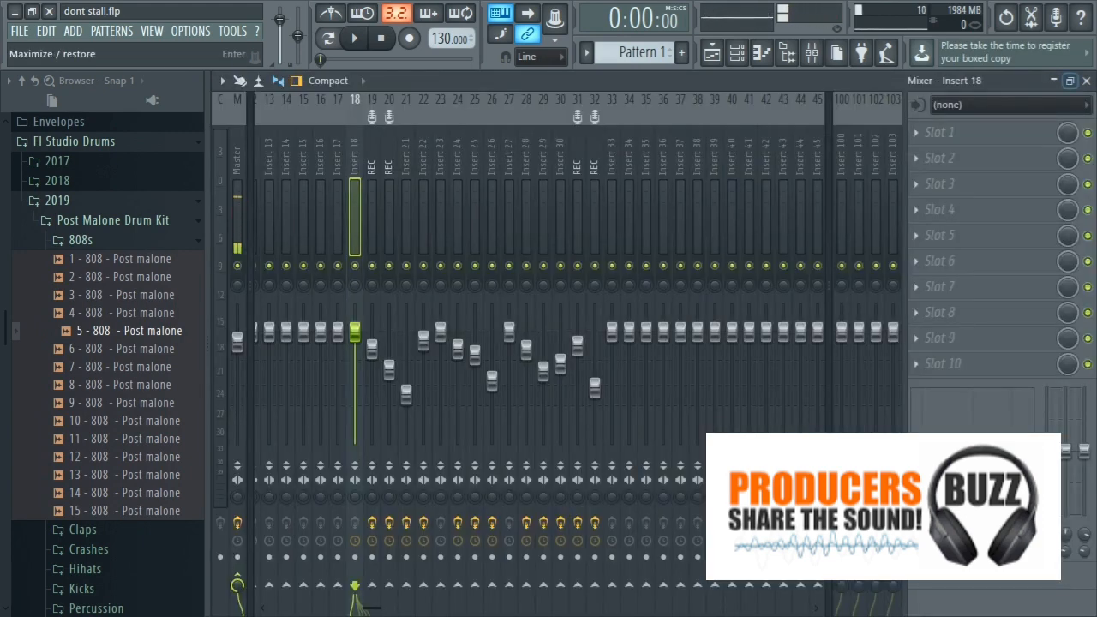
click(1085, 81)
drag(700, 211, 699, 207)
double_click(699, 208)
drag(543, 216, 577, 216)
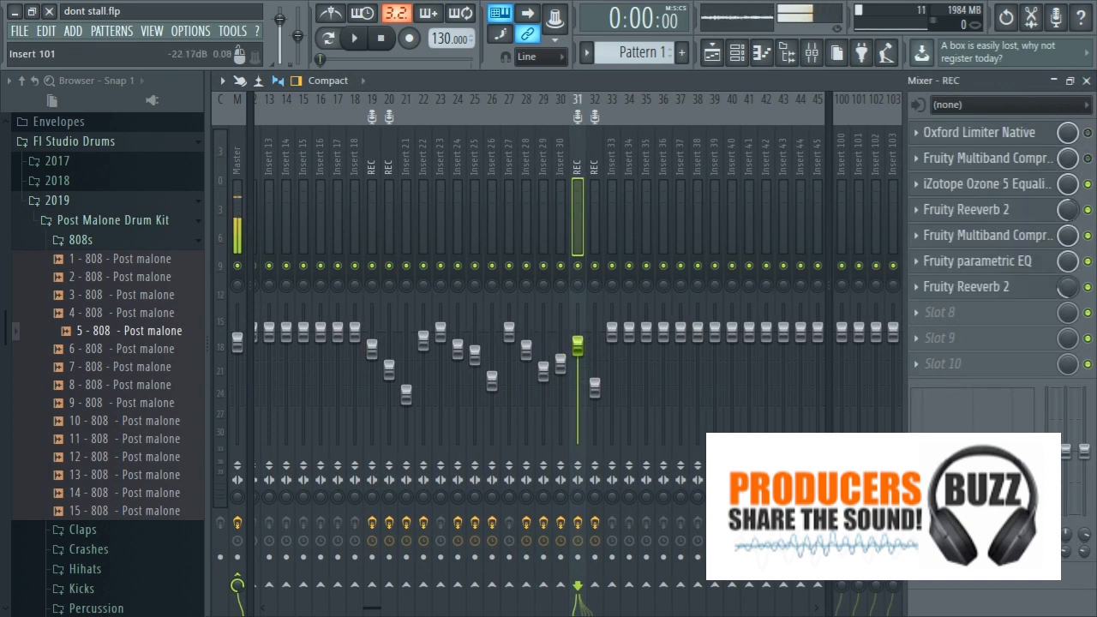
Select REC track 19 and inspect its iZotope Ozone 5 Equalizer curve and its presets around Pop Sheen.
click(389, 216)
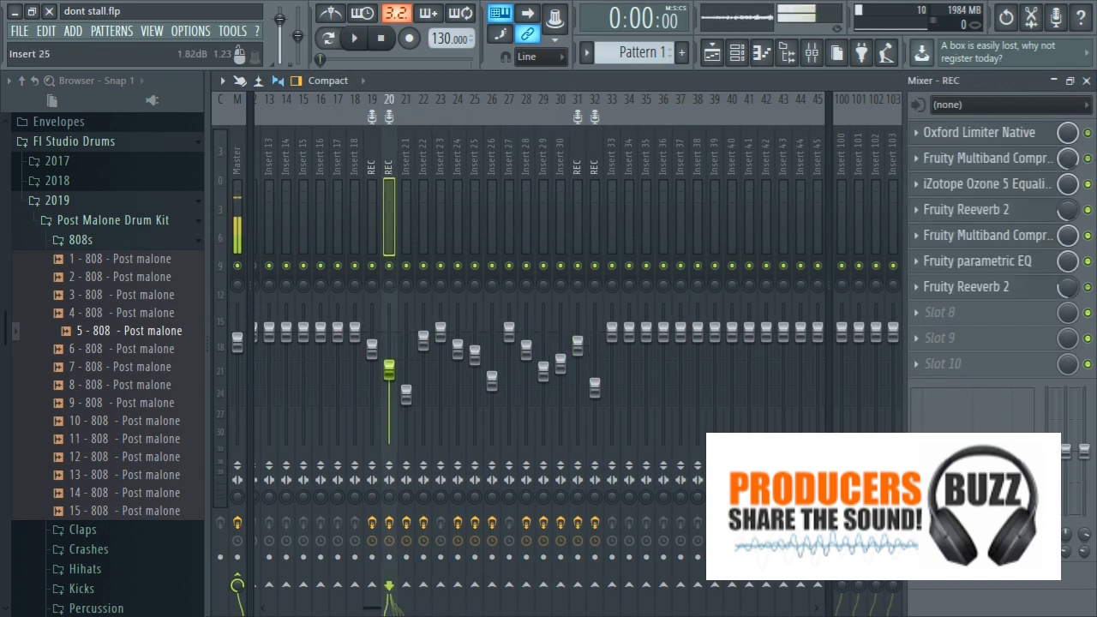
click(371, 216)
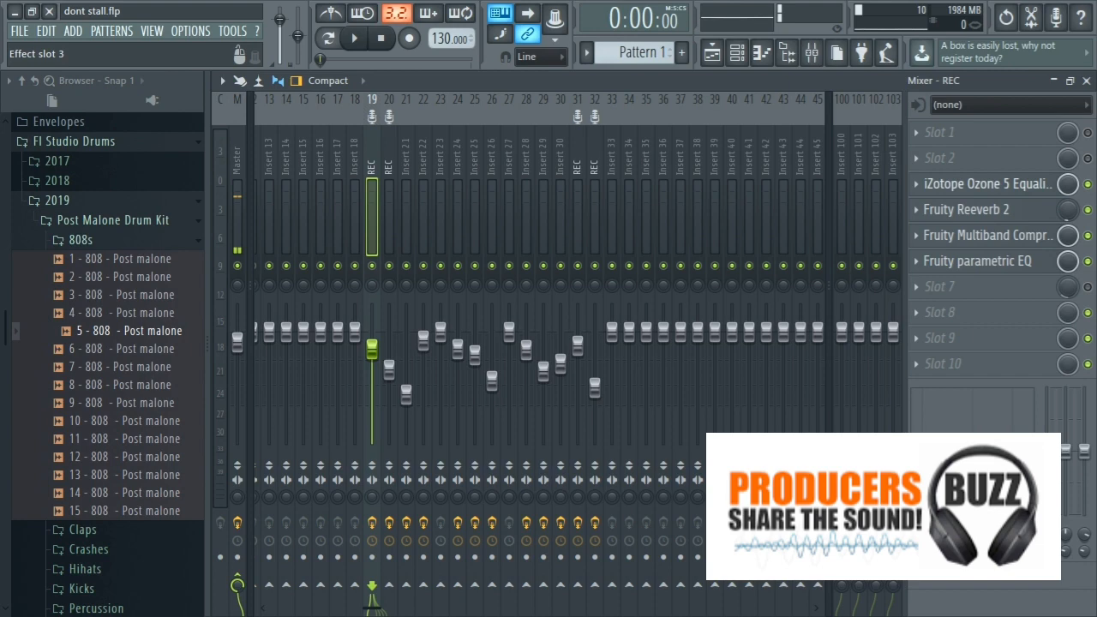
click(985, 183)
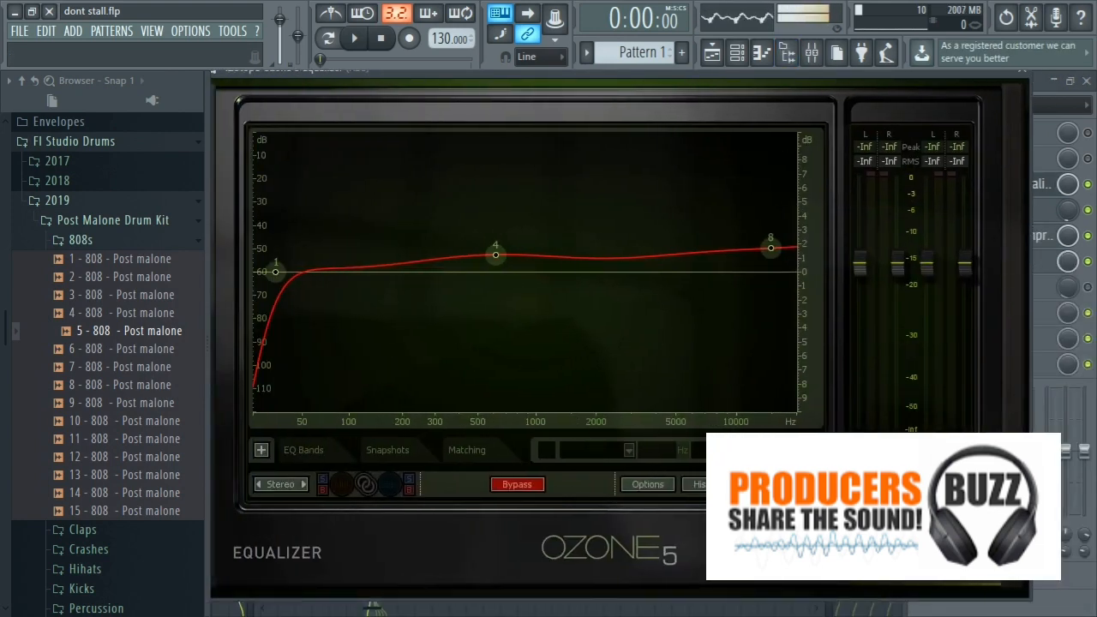
click(769, 484)
mouse_move(742, 375)
mouse_down()
mouse_move(743, 412)
mouse_move(744, 382)
mouse_up()
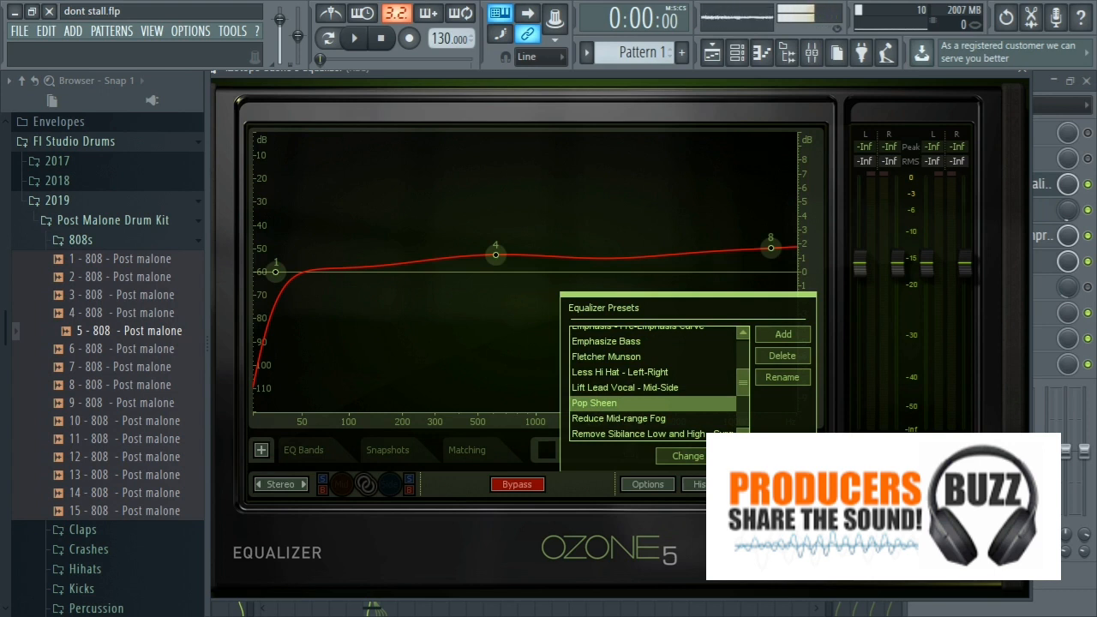
click(782, 456)
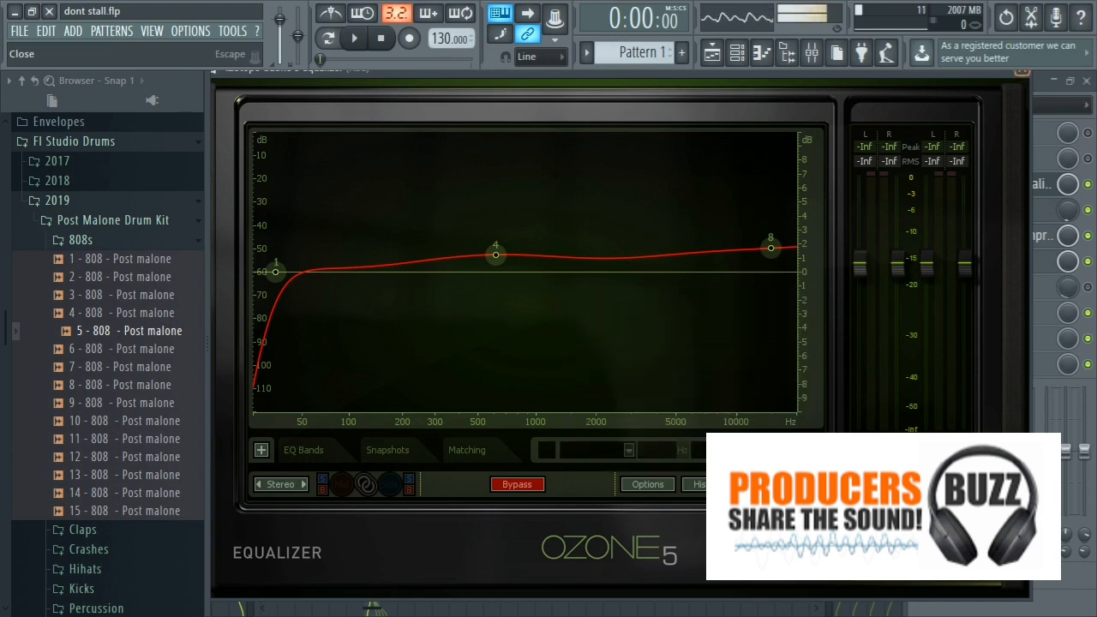
click(1022, 71)
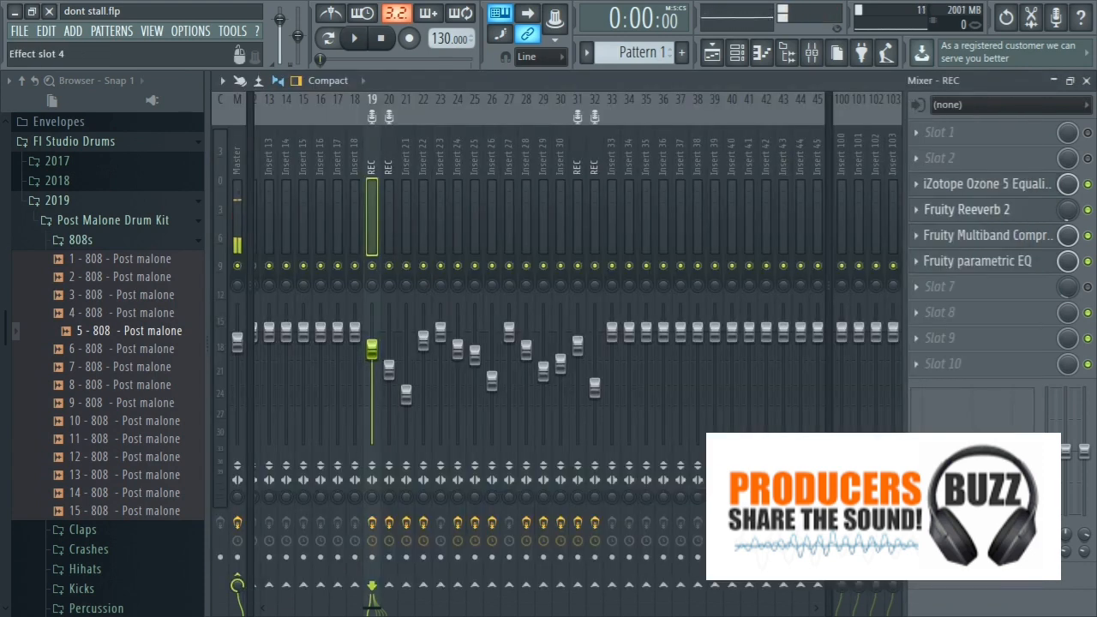
click(987, 184)
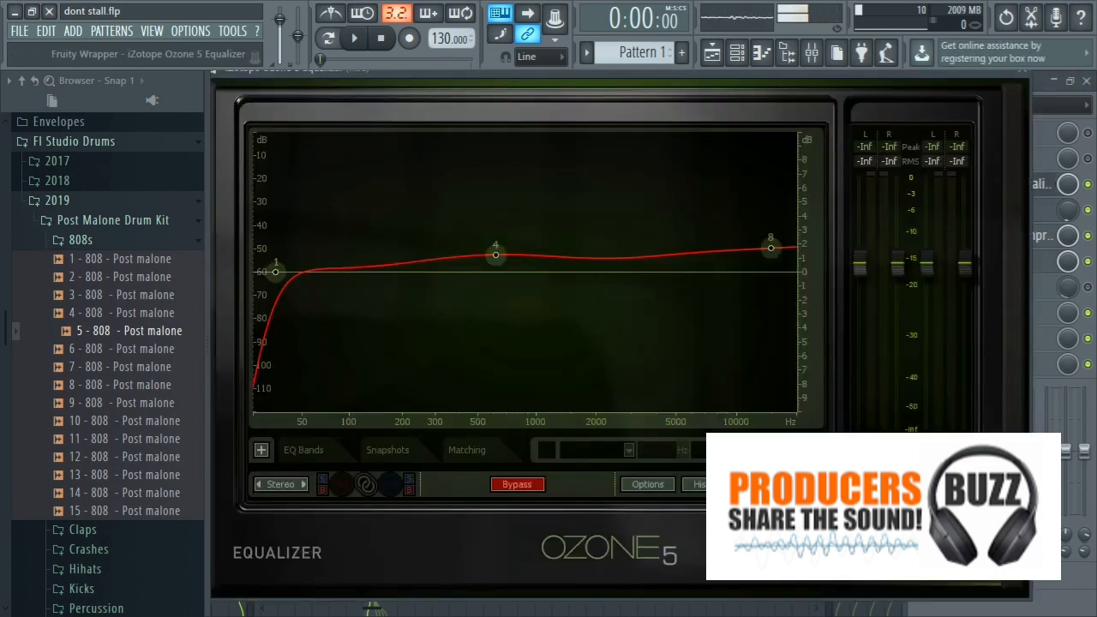
drag(651, 72, 702, 136)
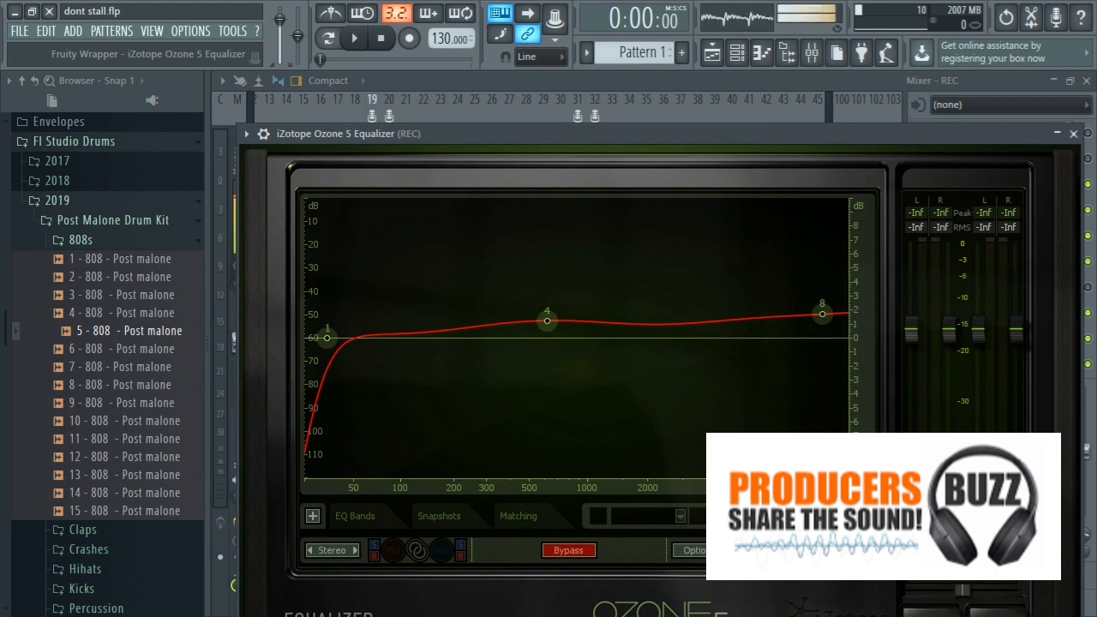
drag(701, 136, 677, 122)
click(1048, 121)
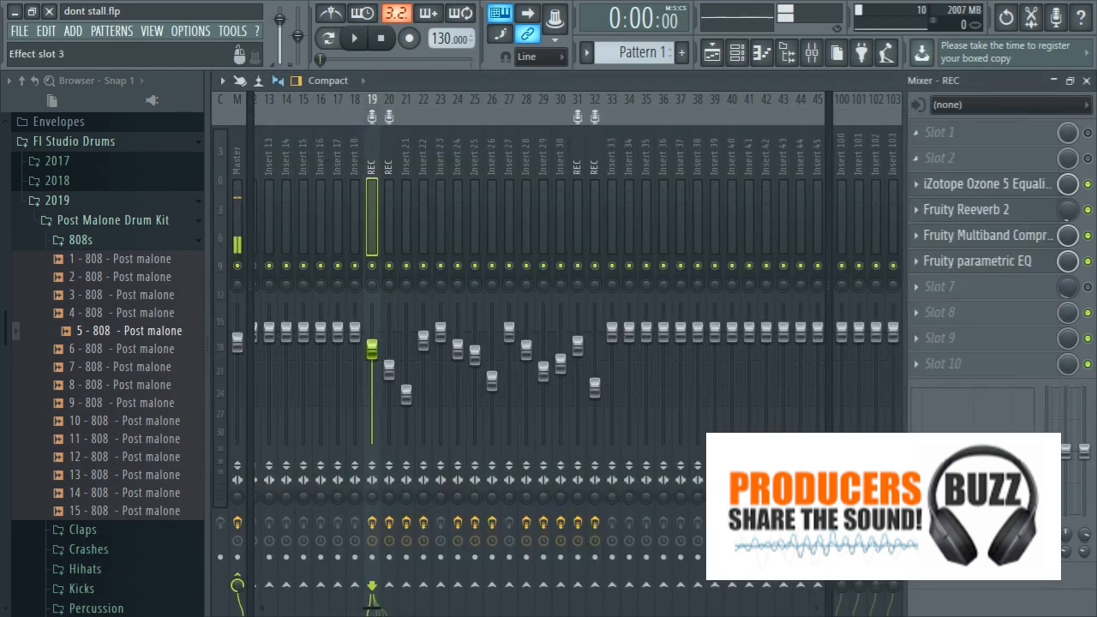
Examine the wet level and slot mix level of Fruity Reeverb 2 on REC track 19.
click(966, 210)
drag(801, 270, 589, 221)
drag(759, 256, 758, 258)
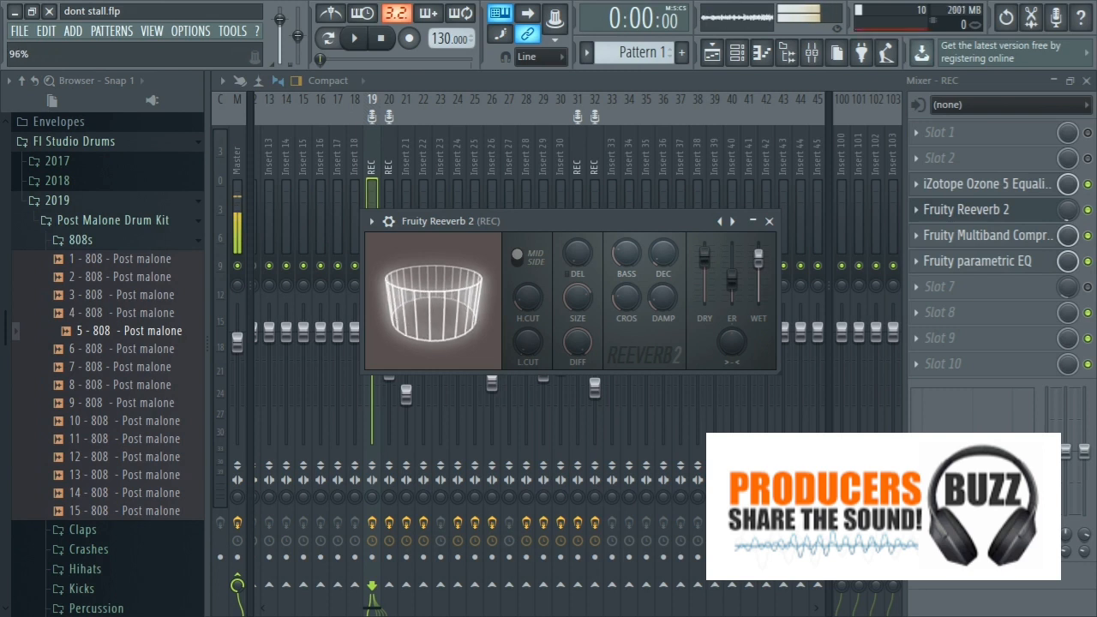
drag(1067, 210, 1068, 208)
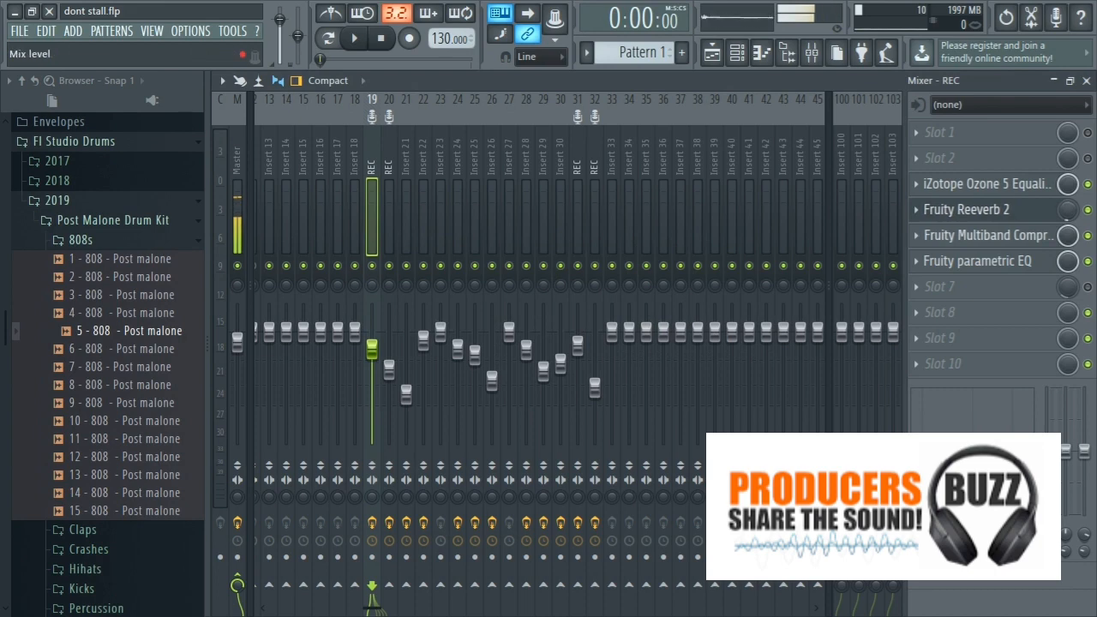
Examine the Fruity Multiband Compressor on REC track 19 and its presets, including Vocal, and close the plugin.
click(988, 235)
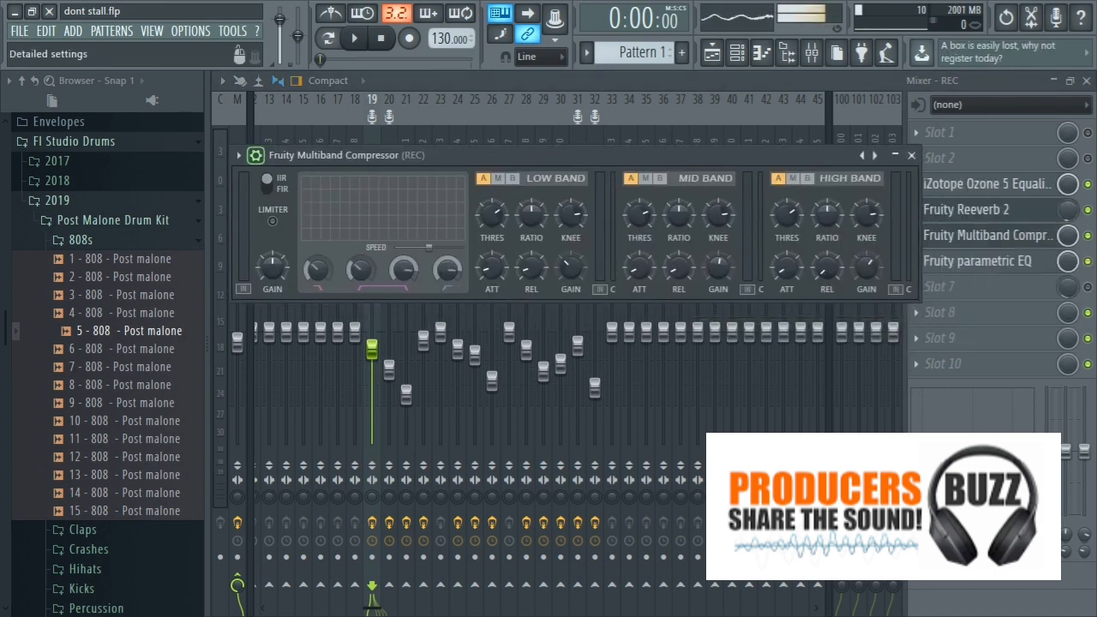
click(237, 155)
mouse_move(257, 206)
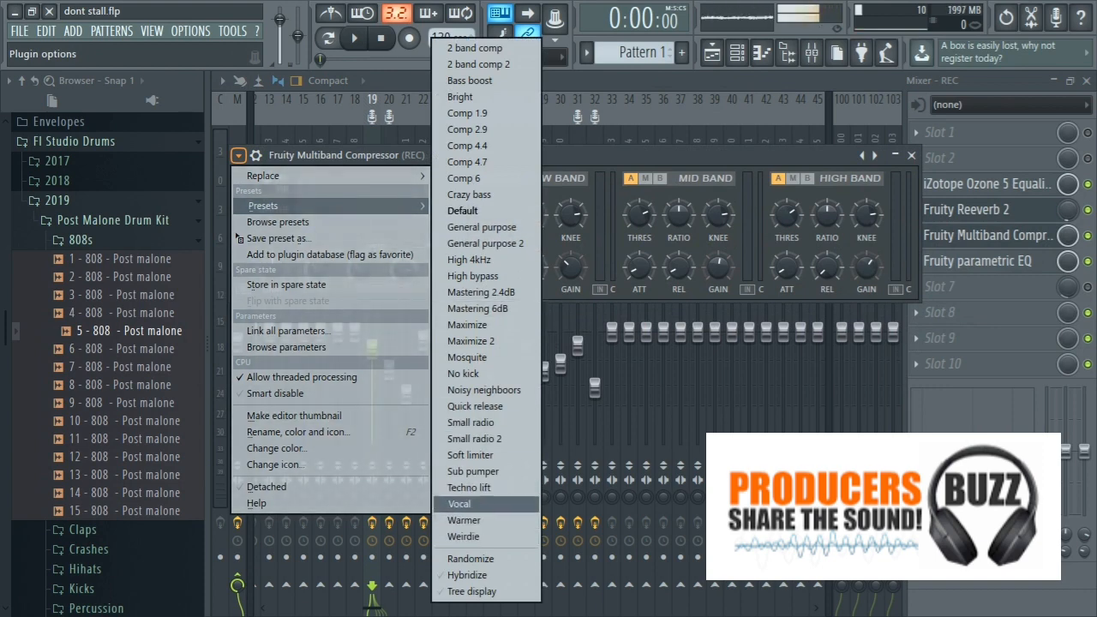
click(472, 470)
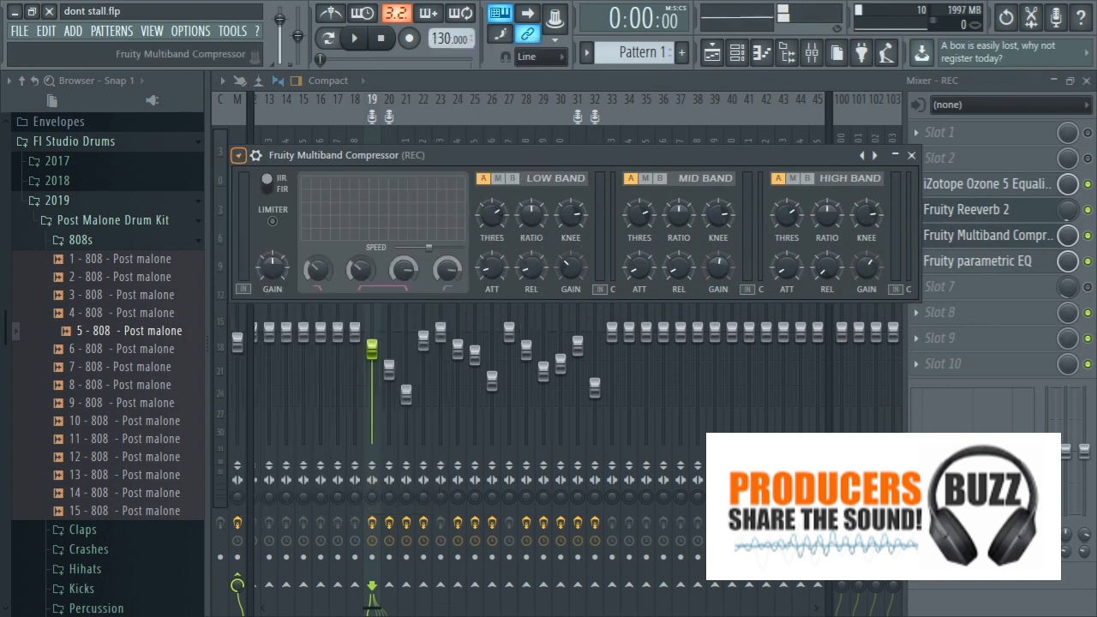
click(910, 155)
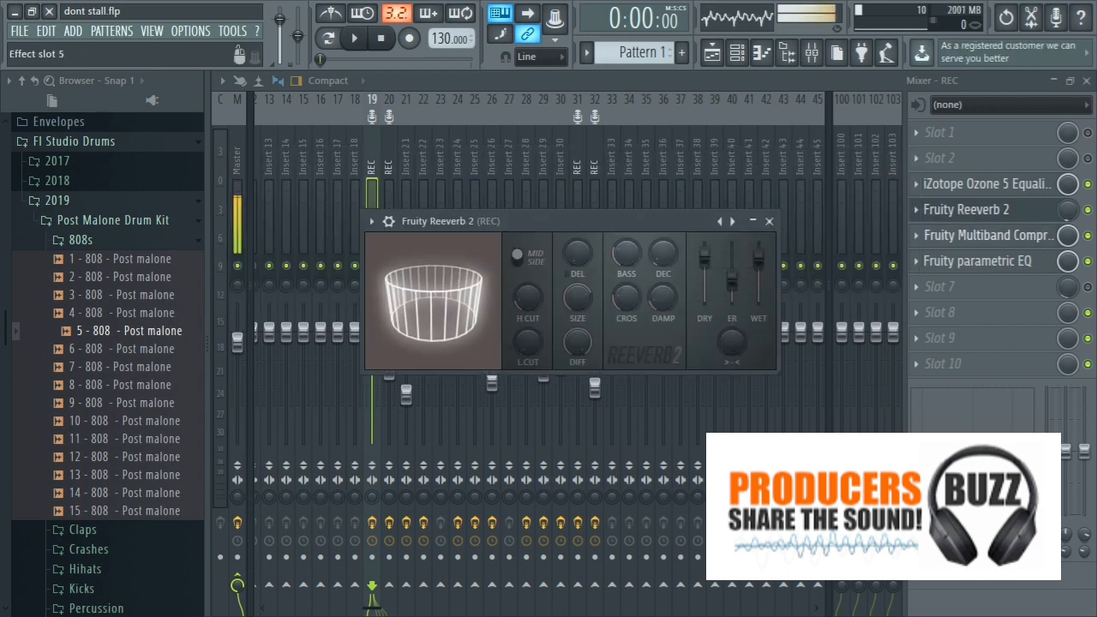
Examine the Fruity parametric EQ on REC track 19 and its presets, and close the open plugin windows.
click(976, 260)
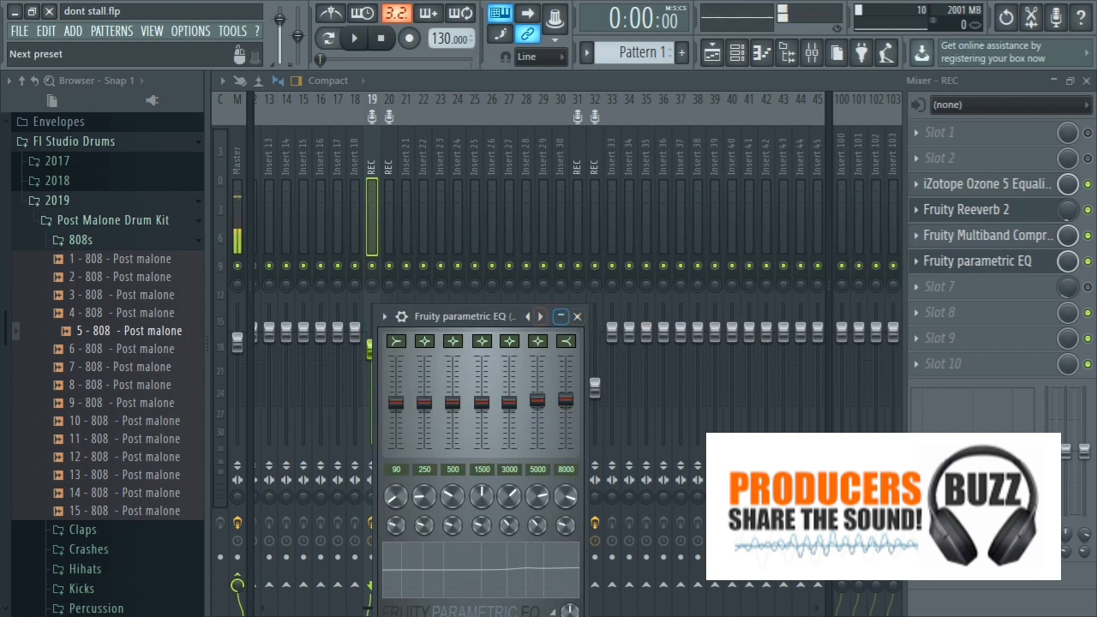
click(916, 261)
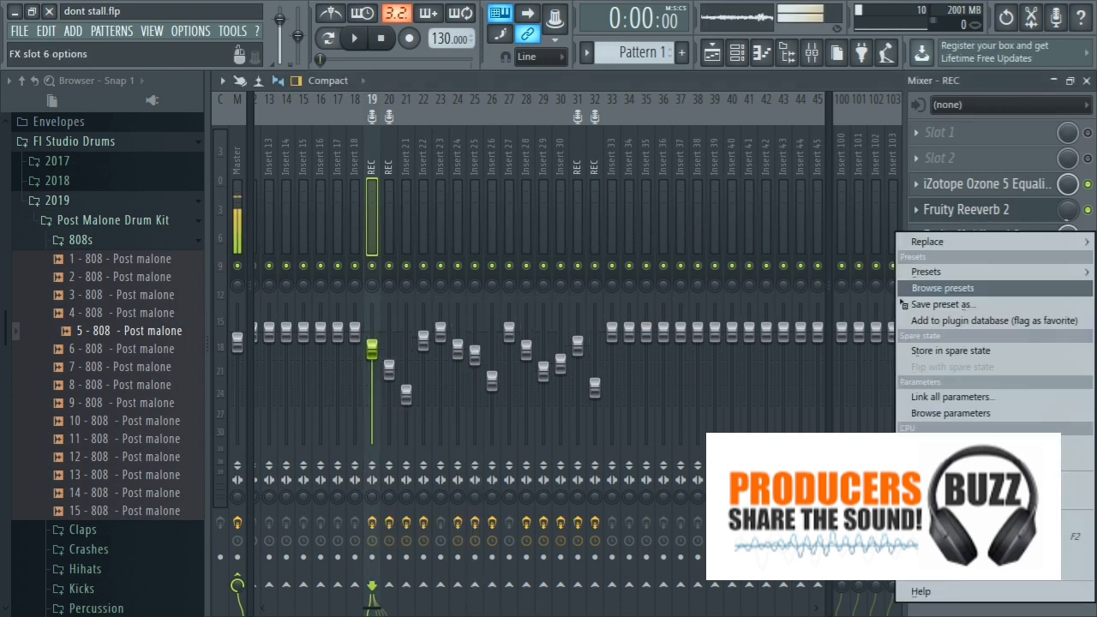
mouse_move(932, 272)
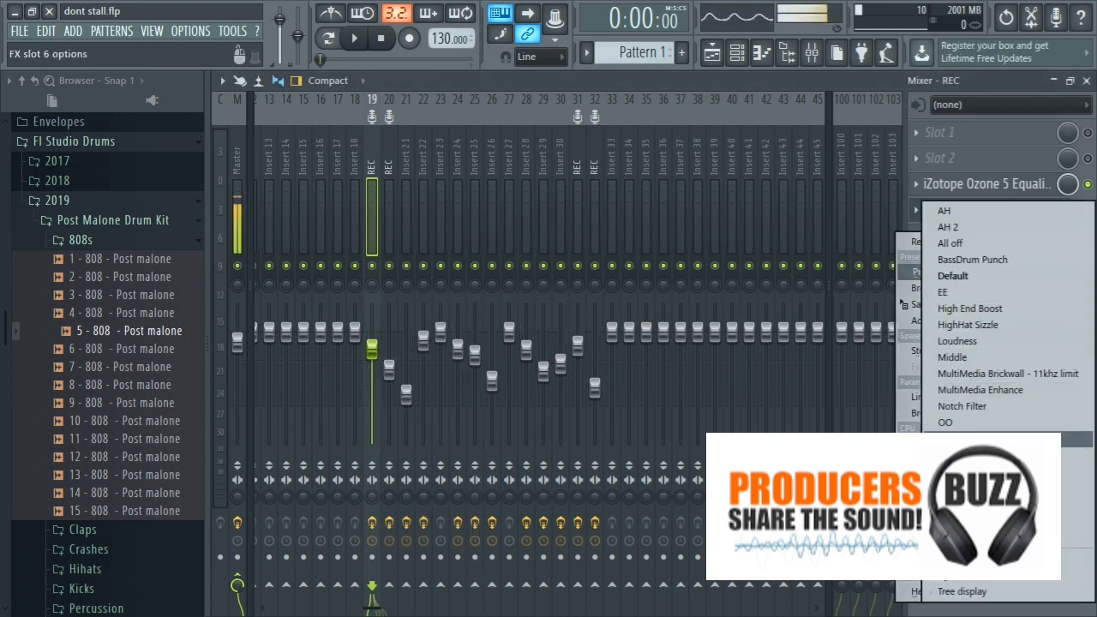
click(953, 275)
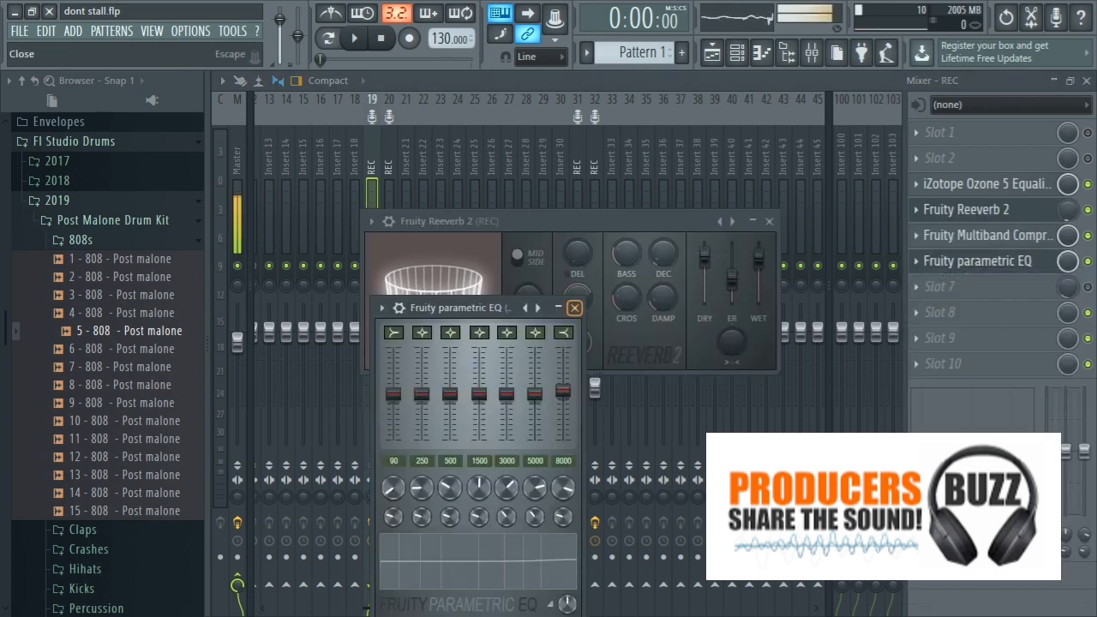
click(575, 308)
click(769, 221)
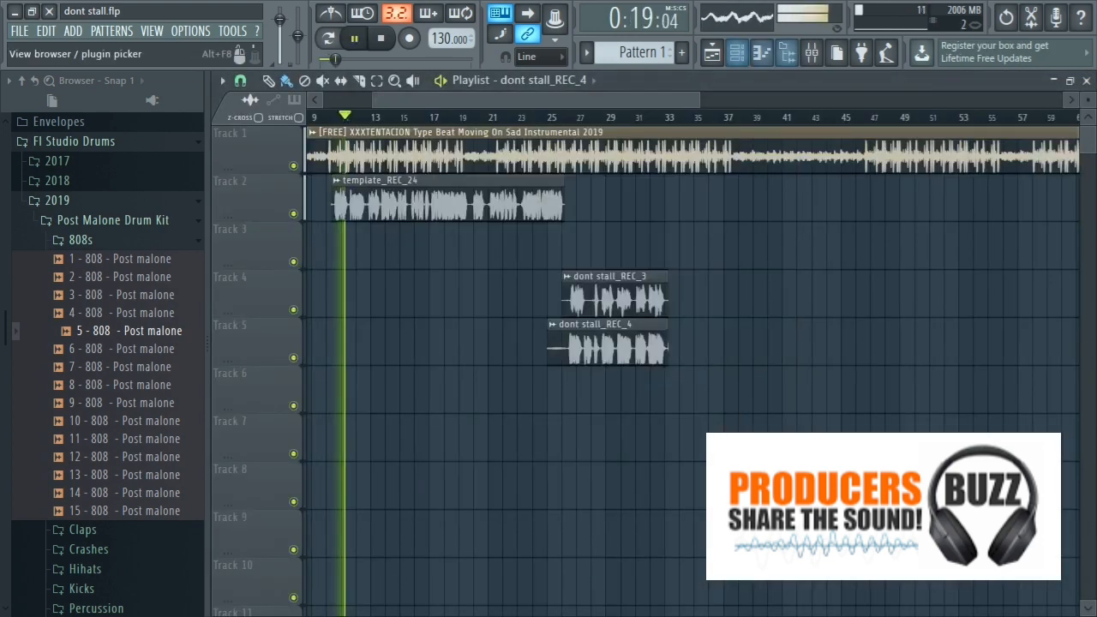
Return to the mixer, stop playback and remove the Fruity parametric EQ from slot 6 of REC track 19.
key(F9)
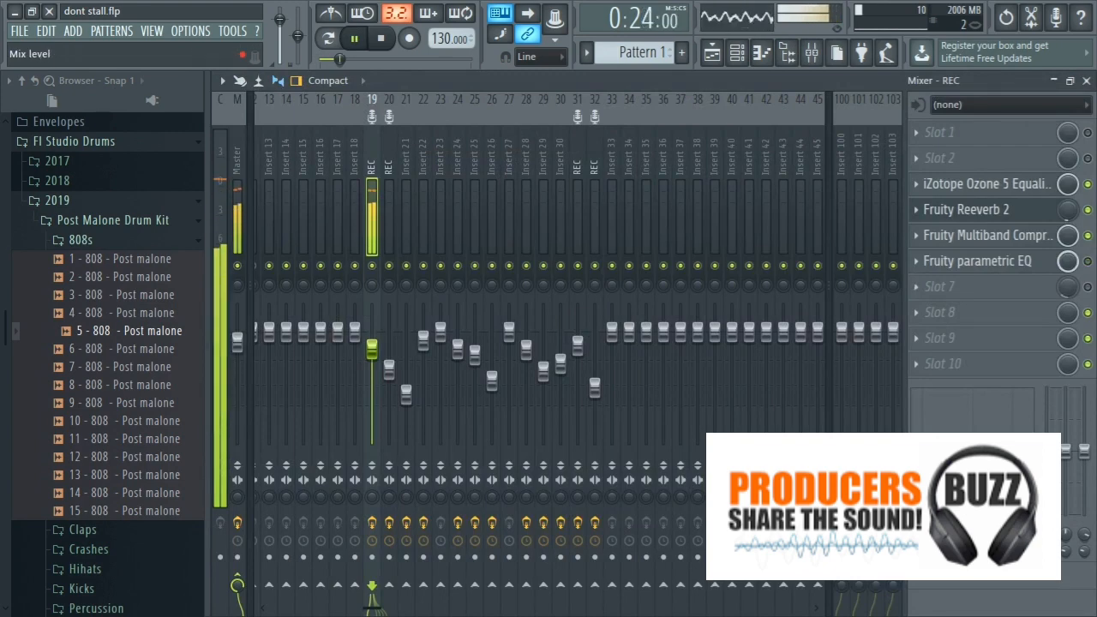
key(space)
click(916, 262)
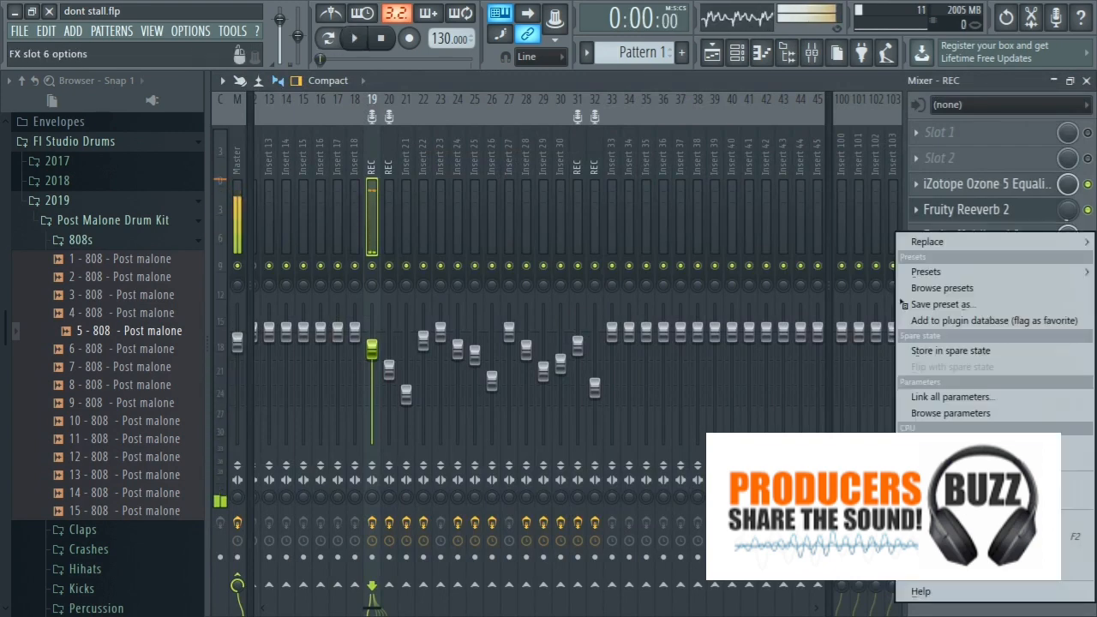
click(931, 241)
click(841, 53)
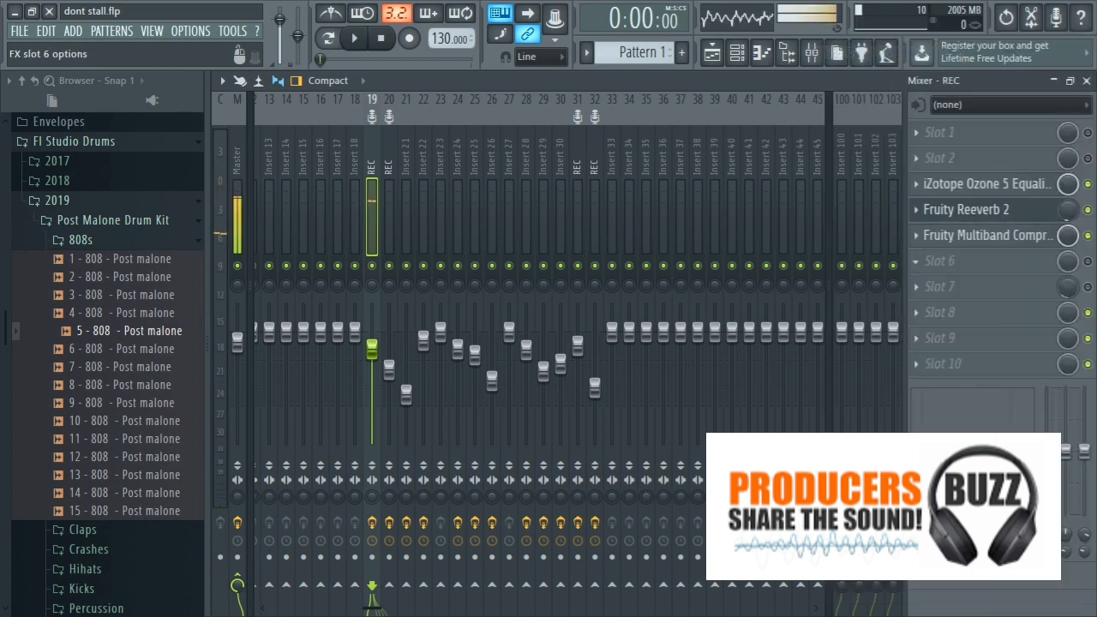
Play the template_REC_24 vocal from about bar 12, check REC track 19 in the full-size mixer and stop playback.
key(space)
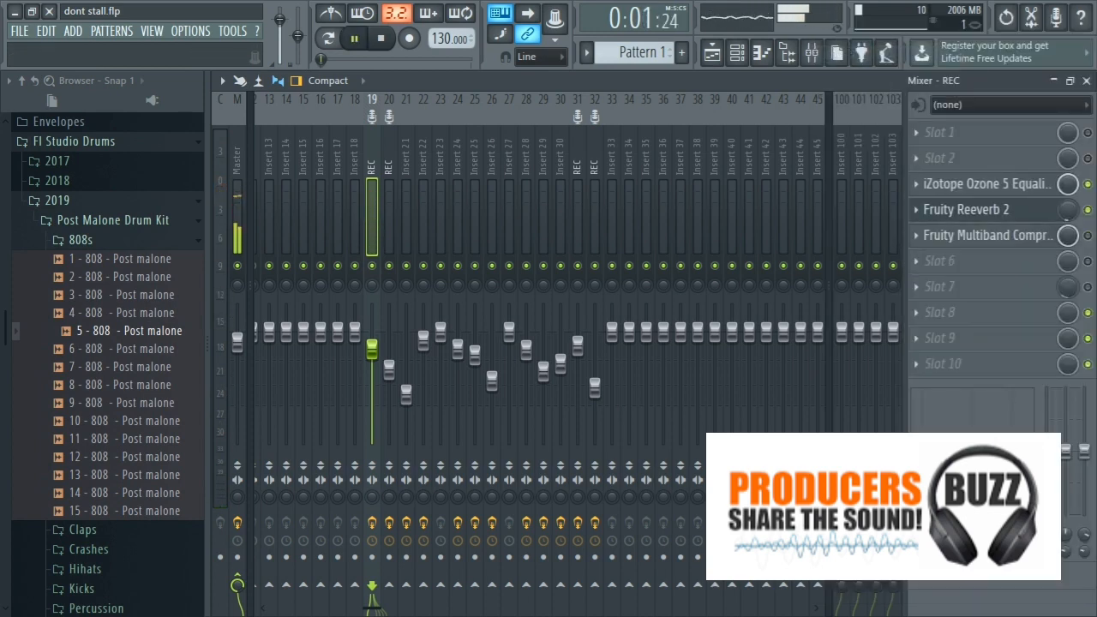
click(1054, 81)
click(352, 118)
click(812, 53)
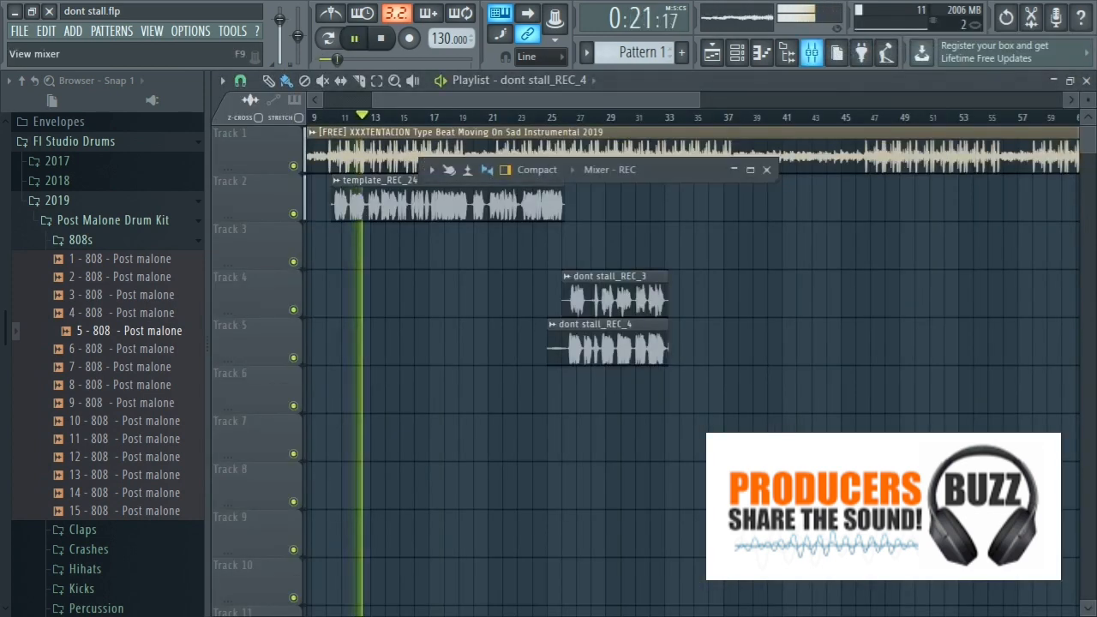
click(750, 170)
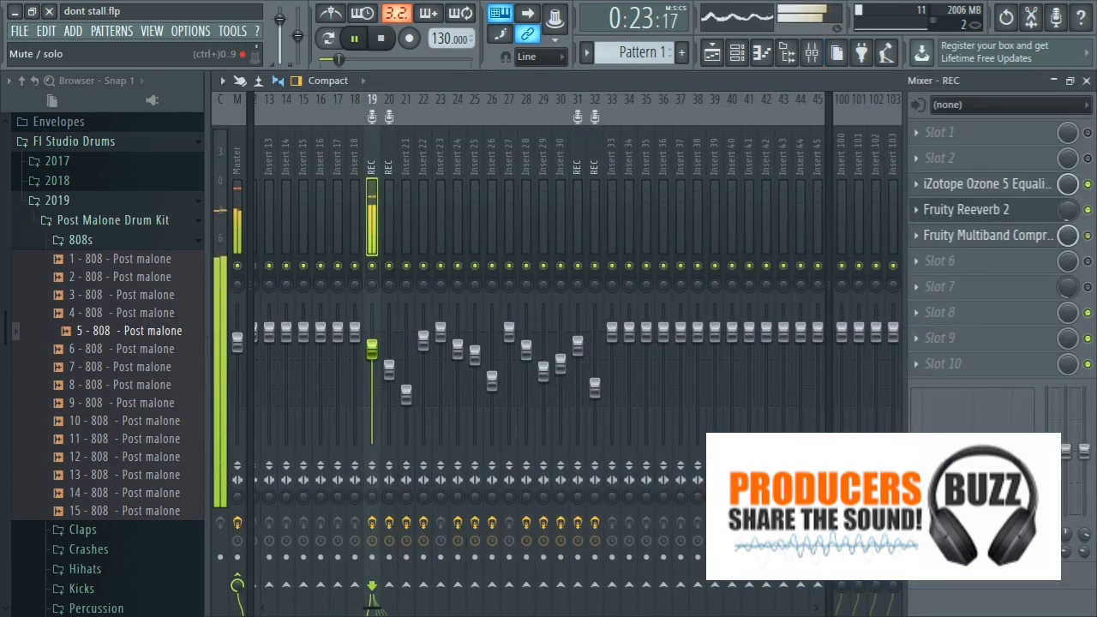
key(space)
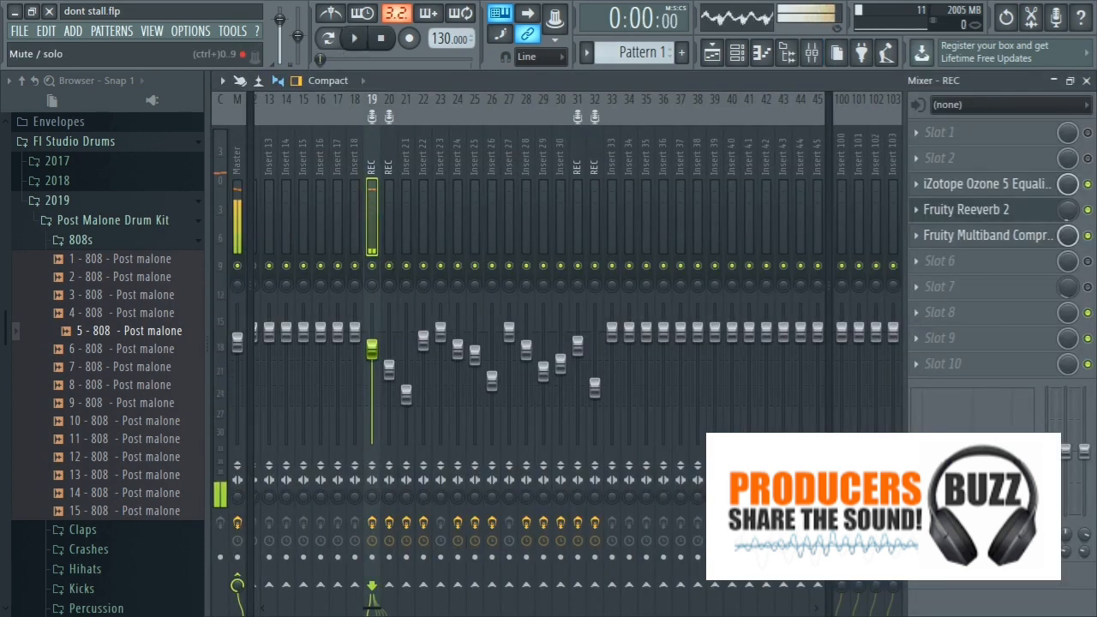
Play the vocal over the instrumental again, check the remaining effects on REC track 19 in the mixer and stop playback.
key(space)
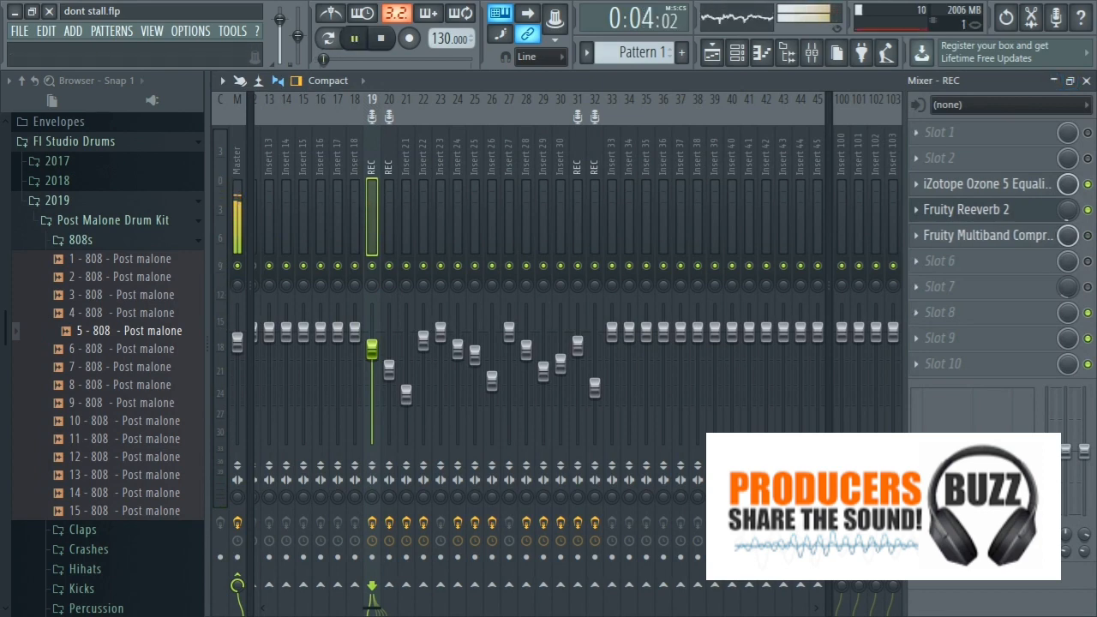
click(1054, 80)
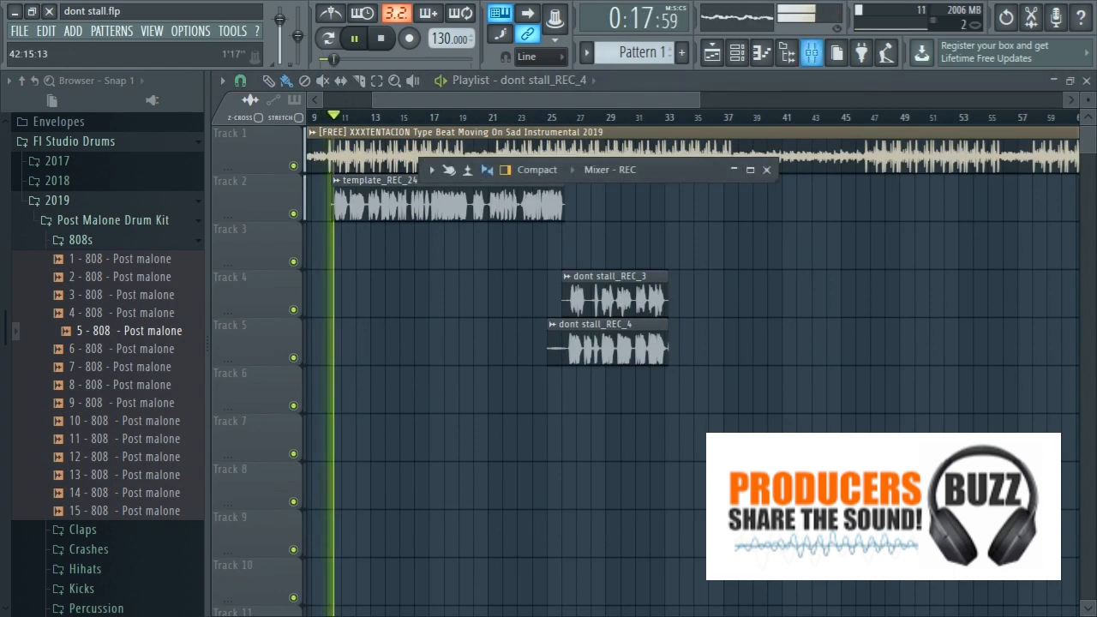
key(F9)
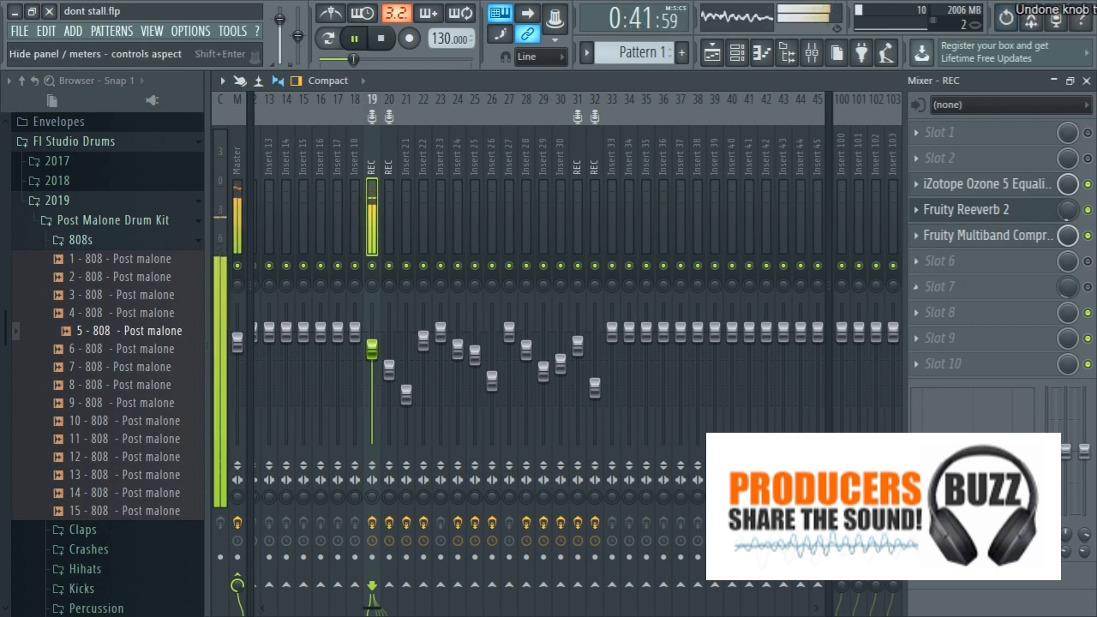
key(space)
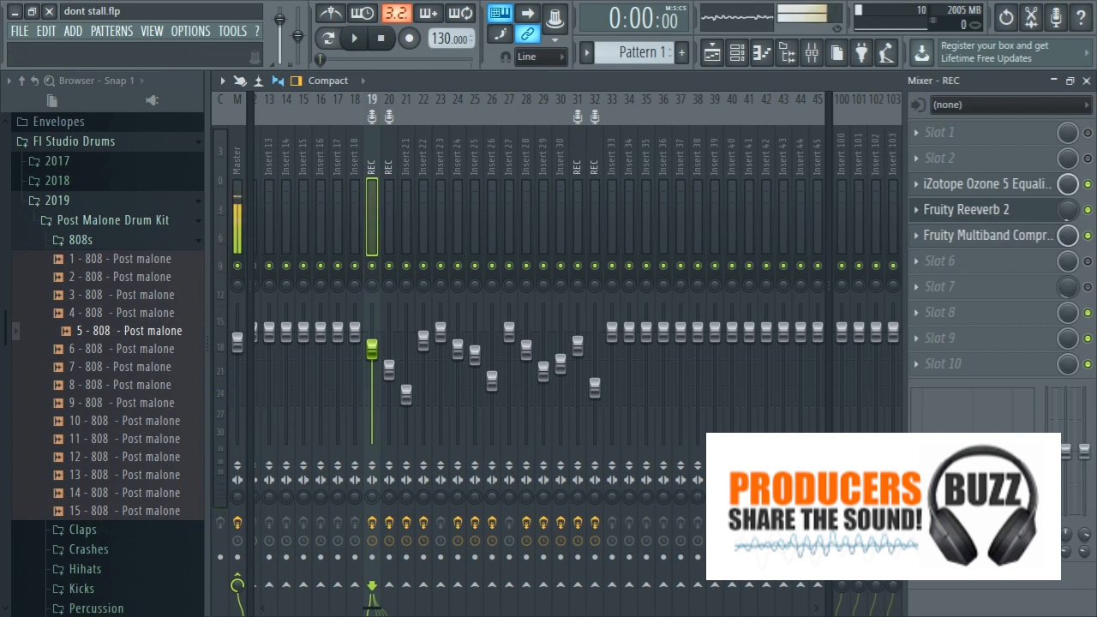
Return to the playlist, play all recorded vocal clips over the instrumental from about bar 10 and stop playback.
click(1054, 81)
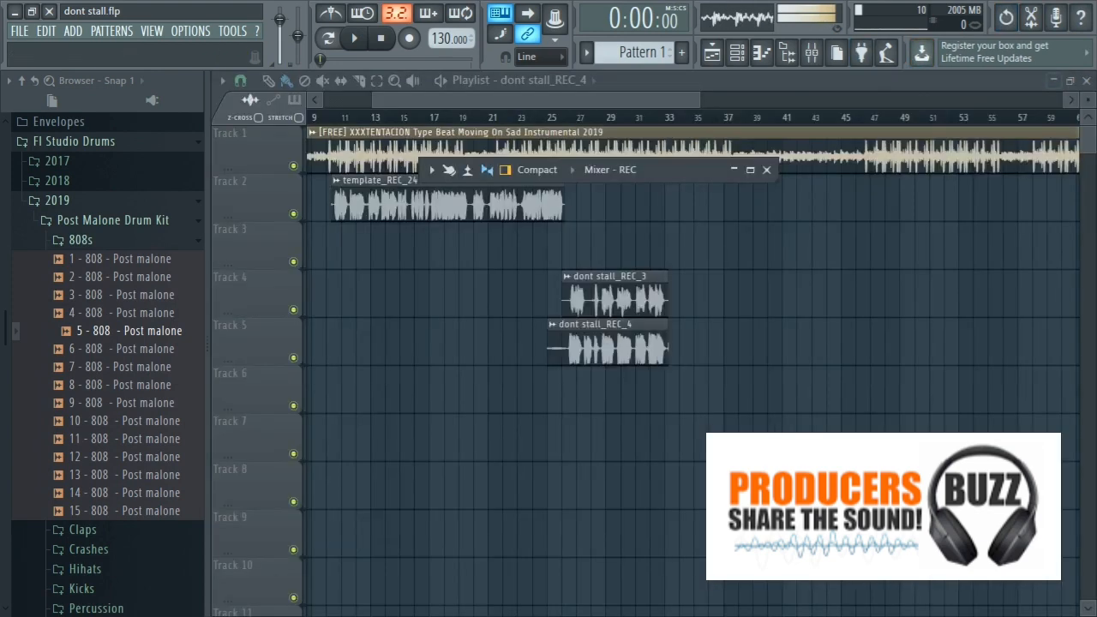
drag(600, 100, 559, 100)
drag(658, 101, 557, 100)
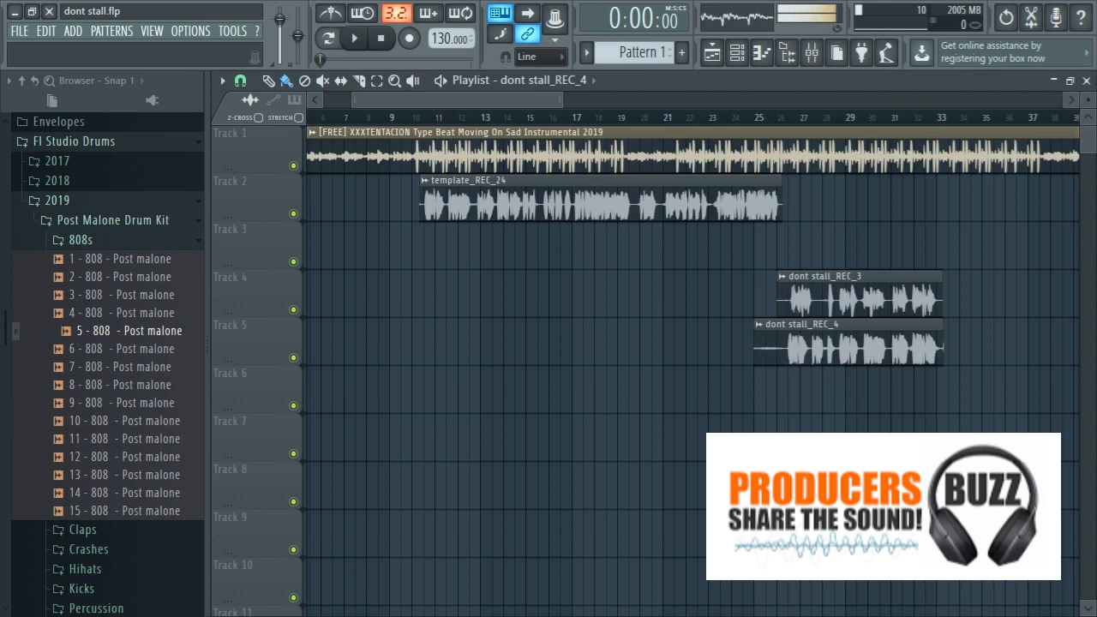
click(423, 117)
click(354, 38)
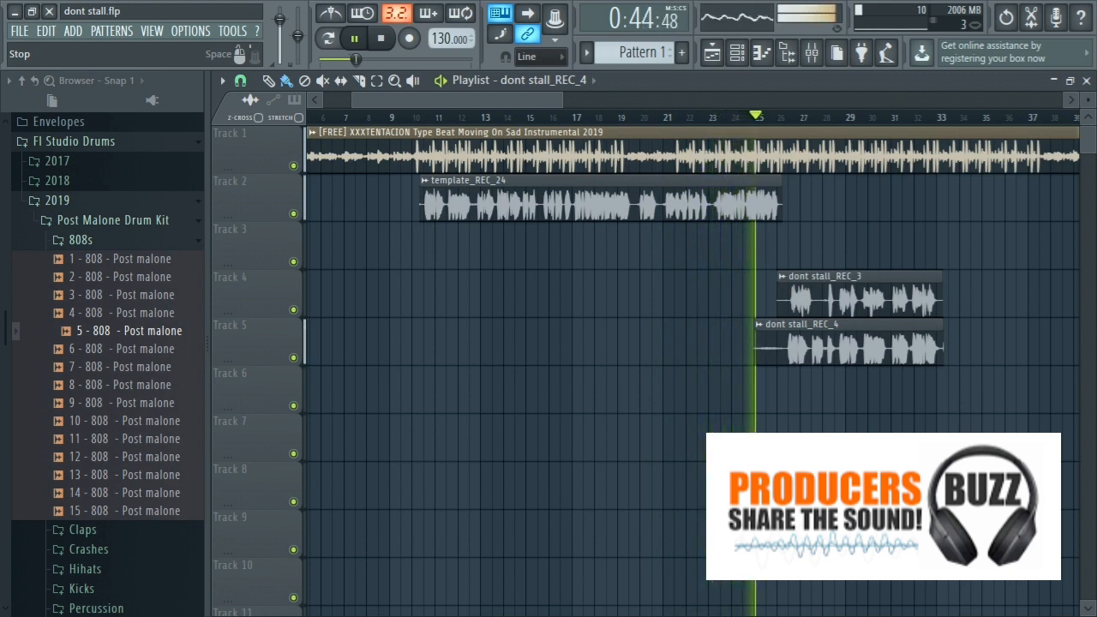
key(space)
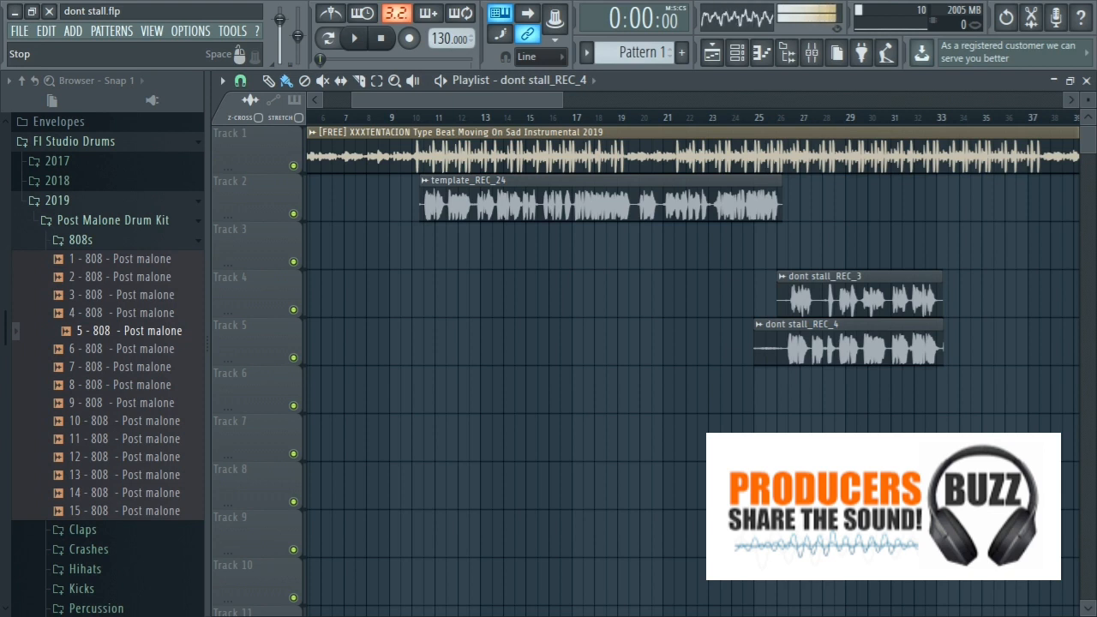
Switch to Firefox, review the "Smoking" music video page on YouTube, move playback to 0:25 and return to FL Studio.
key(alt+Tab)
key(alt+Tab)
key(alt+Tab)
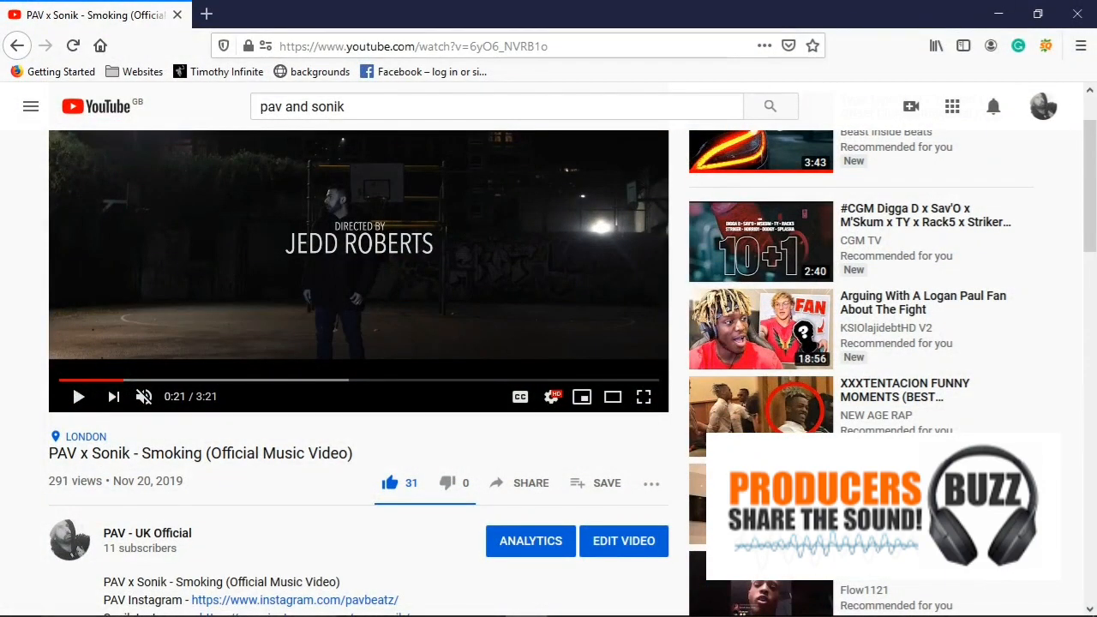
scroll(572, 368, down, 2)
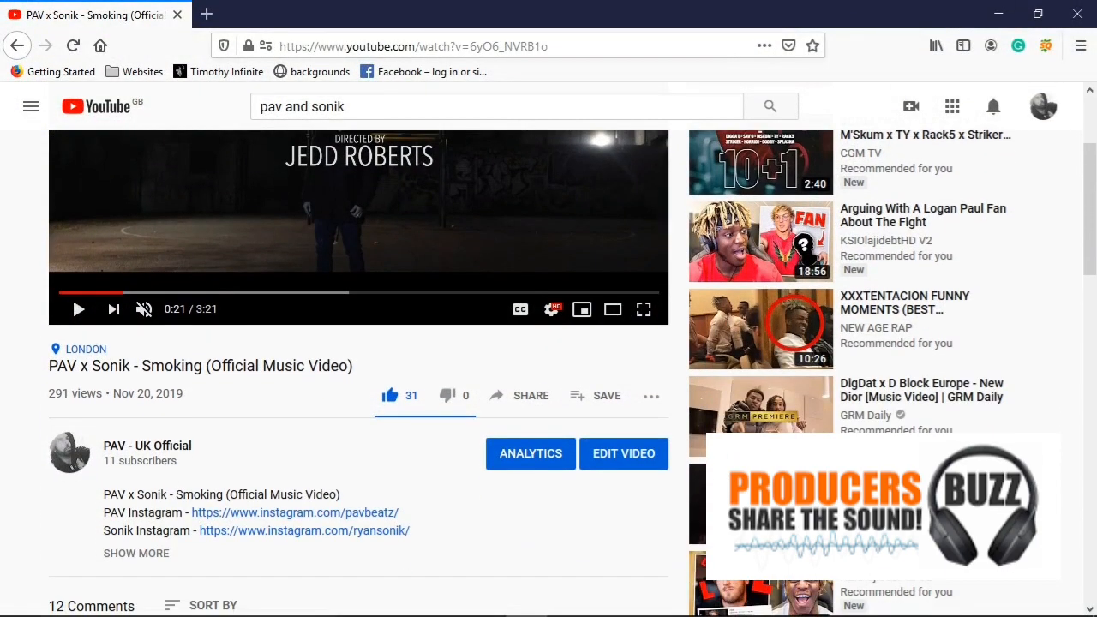
scroll(573, 368, up, 4)
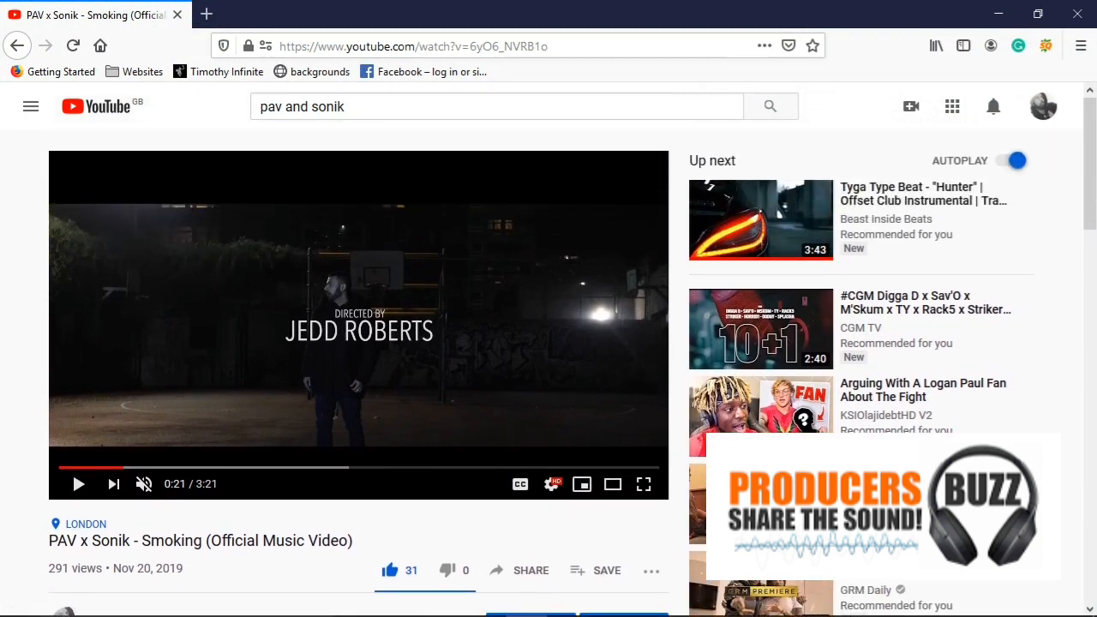
mouse_move(122, 467)
mouse_down()
mouse_move(159, 467)
mouse_move(120, 467)
mouse_move(133, 467)
mouse_up()
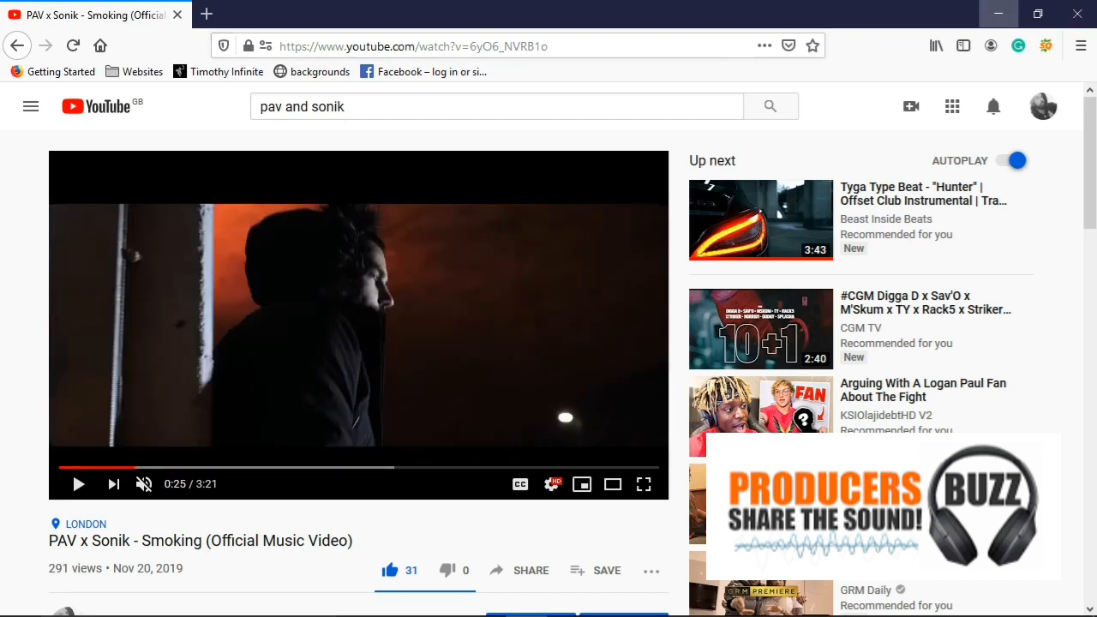
scroll(67, 608, down, 3)
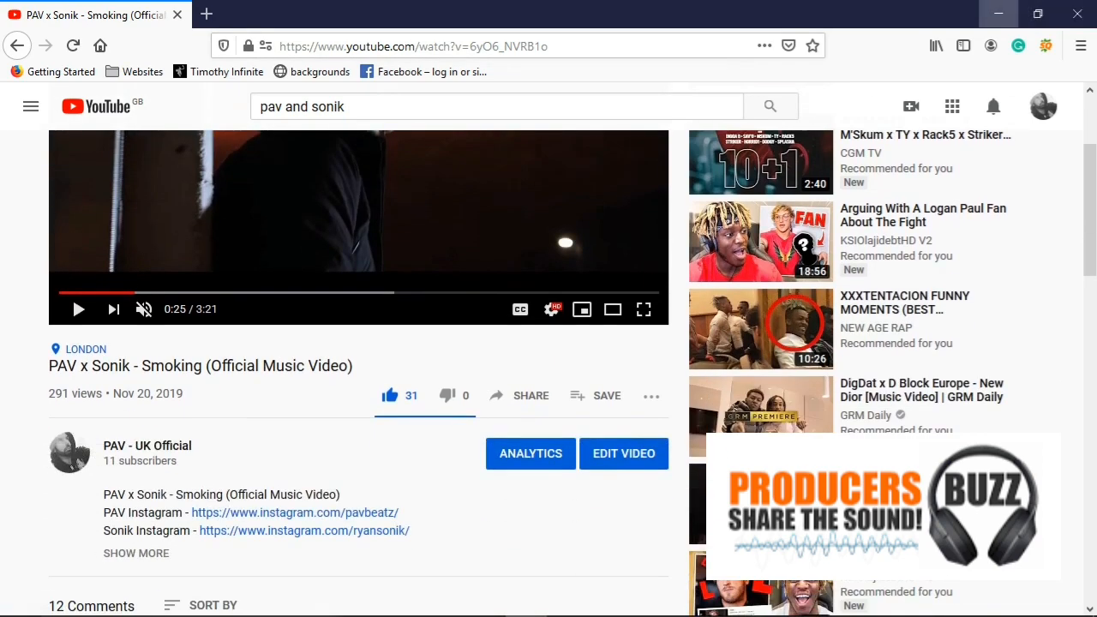
click(998, 13)
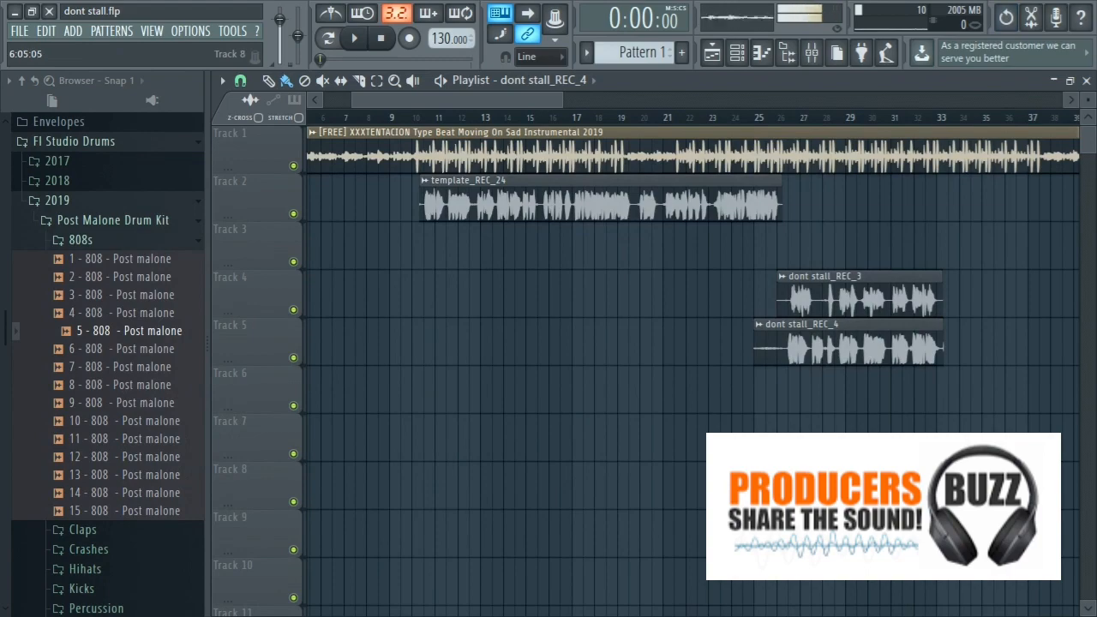
Switch back to Firefox and open the website producersbuzz.com in the current tab.
key(alt+Tab)
click(413, 47)
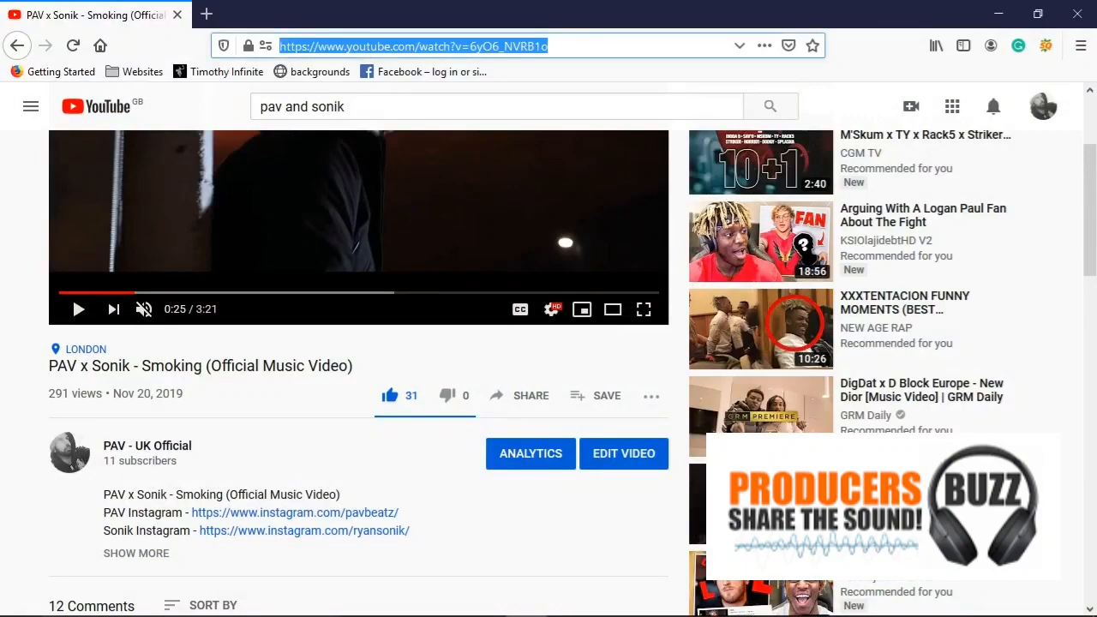
text(producersbuzz.com)
key(Return)
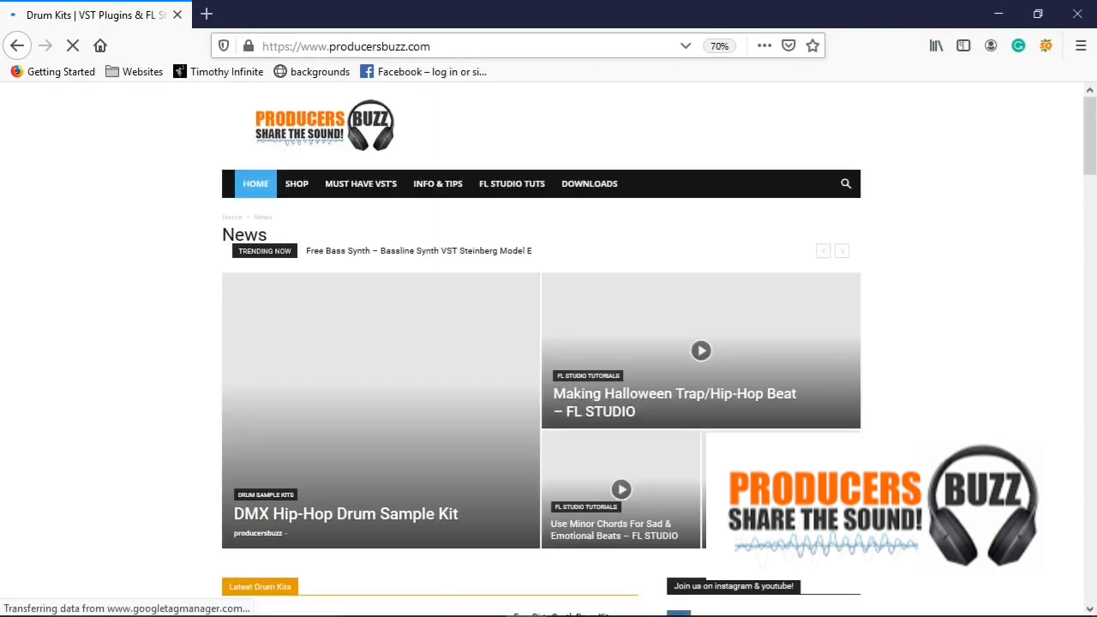
Return to the Producers Buzz homepage and look through its navigation categories, plugin, news, tutorial and drum kit sections.
key(alt+Tab)
key(alt+Tab)
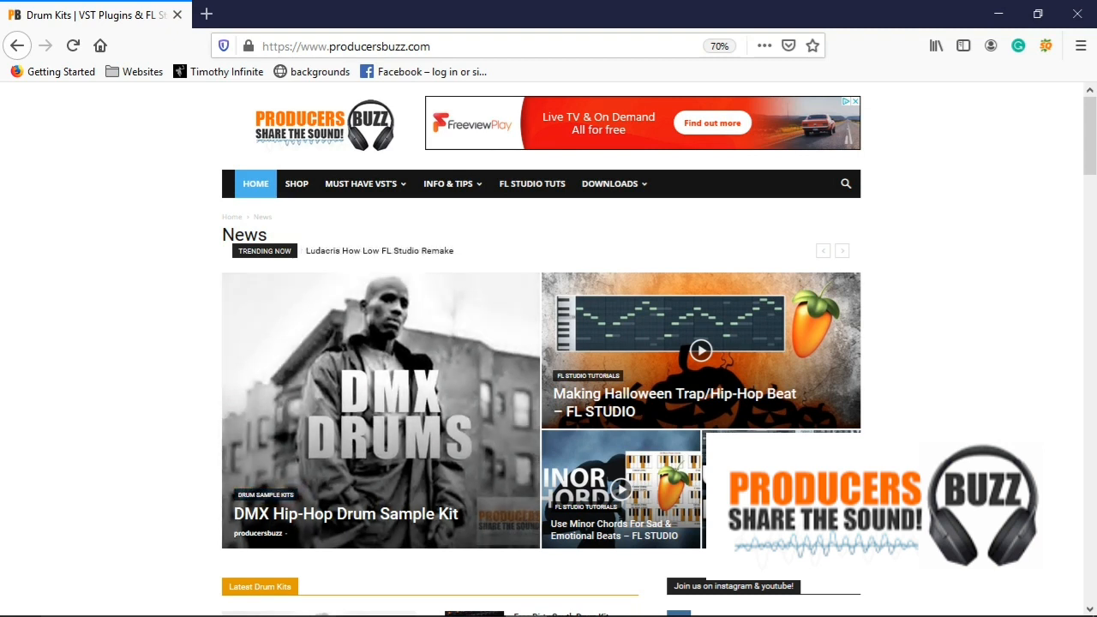
mouse_move(613, 185)
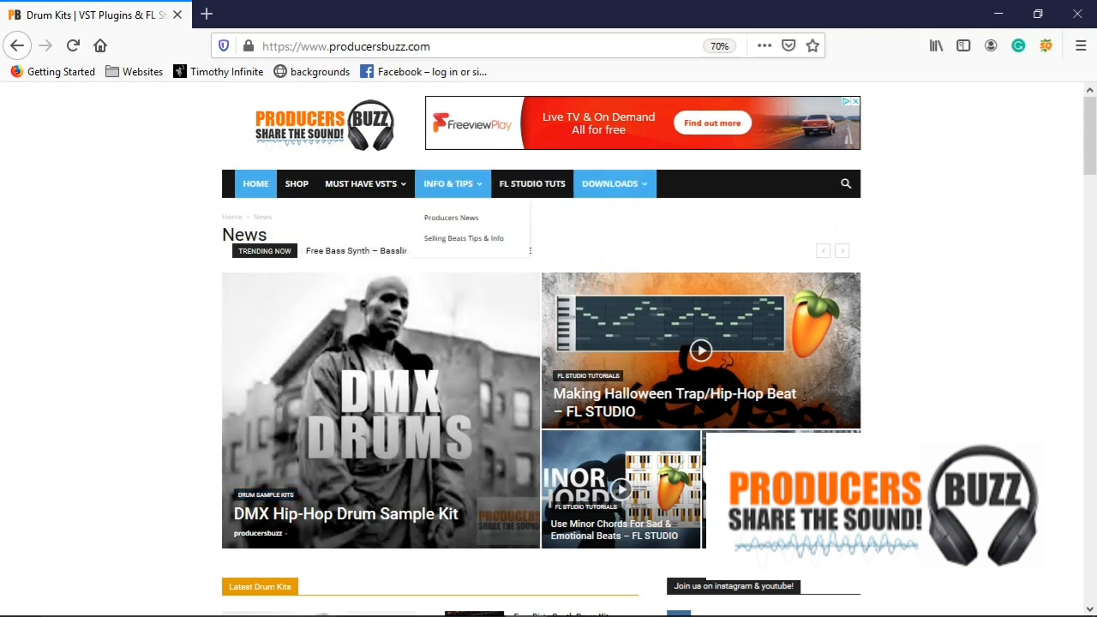
scroll(754, 171, down, 4)
scroll(548, 343, down, 10)
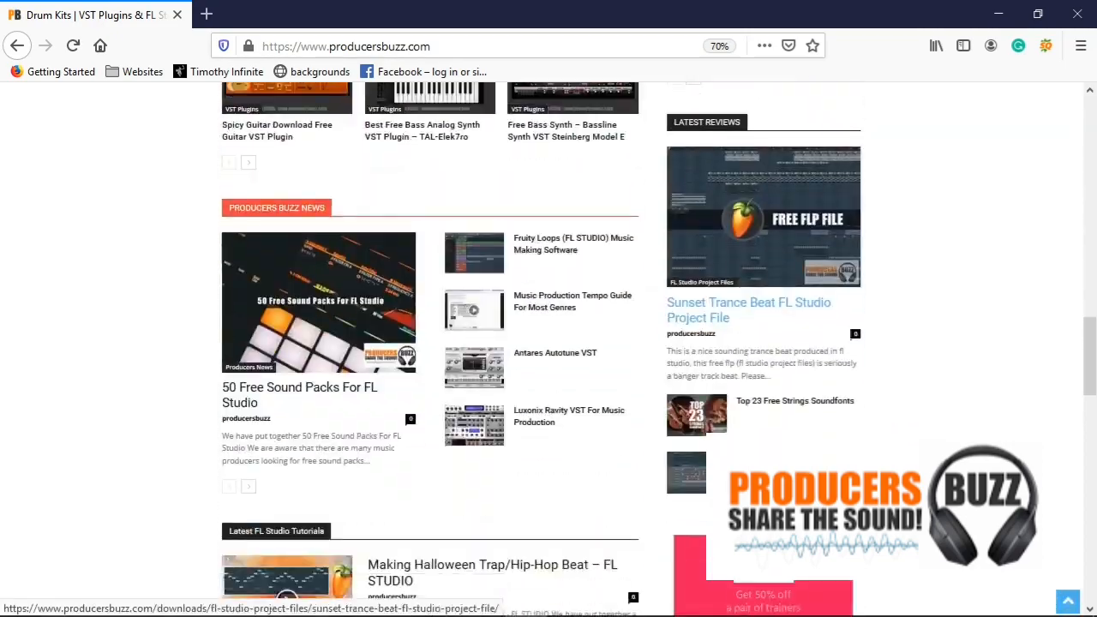
scroll(549, 343, up, 6)
scroll(548, 343, up, 10)
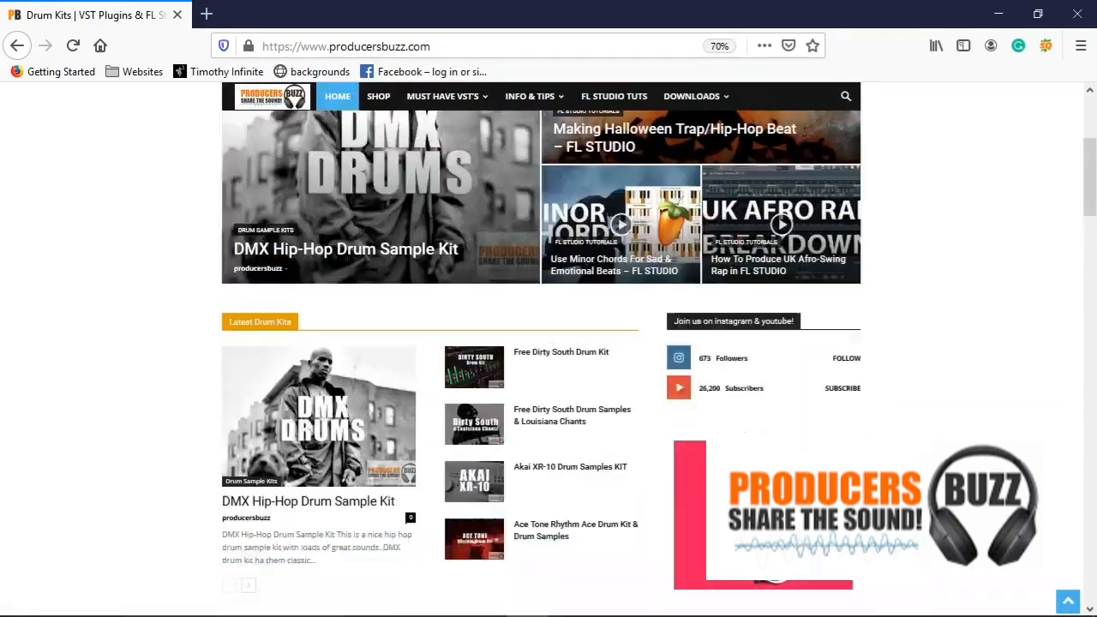